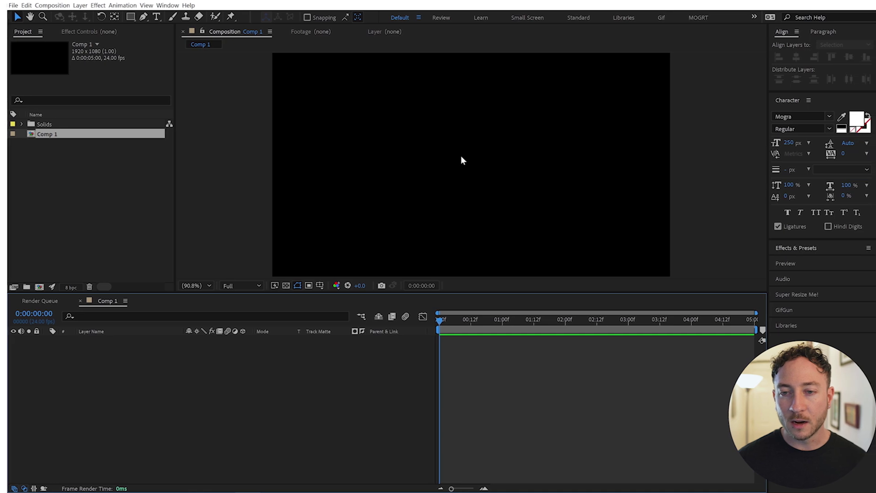
# Create a text layer reading 'Wavy Text' in the middle of the composition
pyautogui.click(454, 157)
pyautogui.hotkey('ctrl', 't')
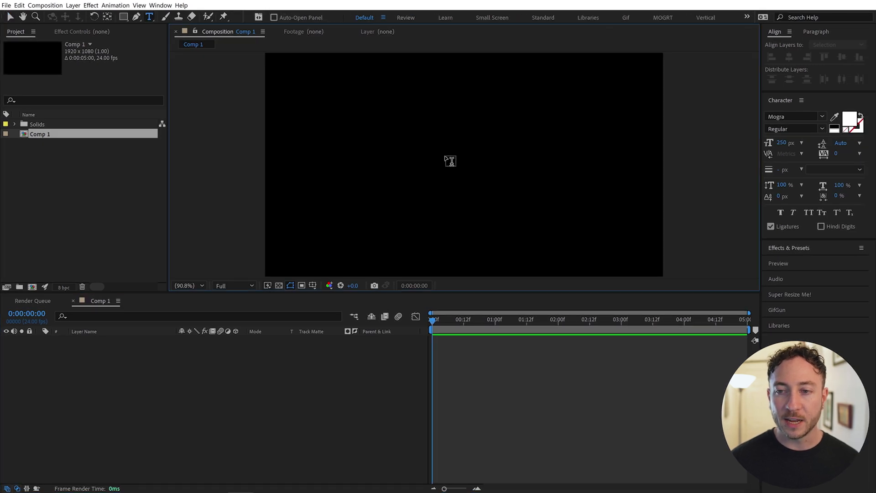
pyautogui.click(445, 159)
pyautogui.write('Wavy Text')
pyautogui.press('Escape')
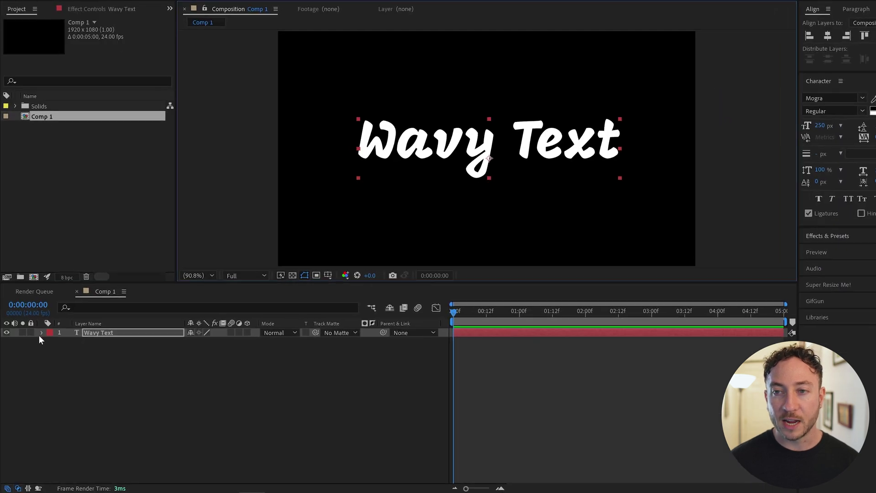
# Add a Position animator to the text and set its Y offset to 59
pyautogui.click(40, 340)
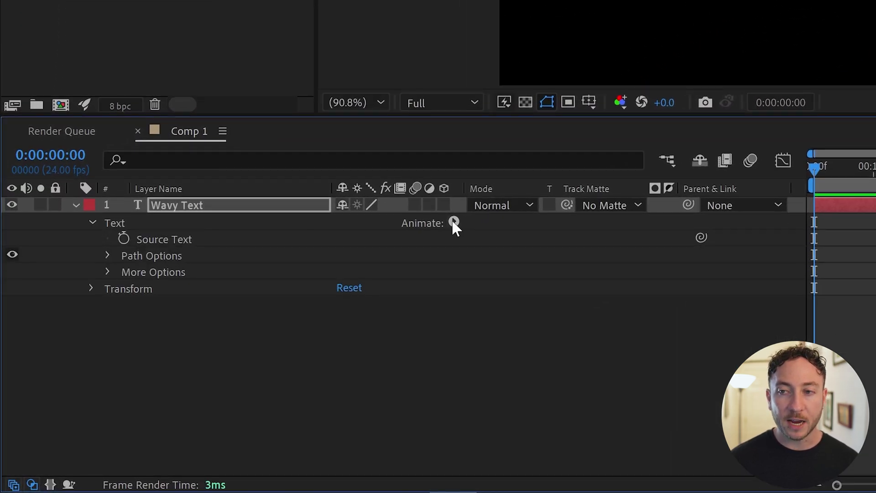
pyautogui.click(455, 221)
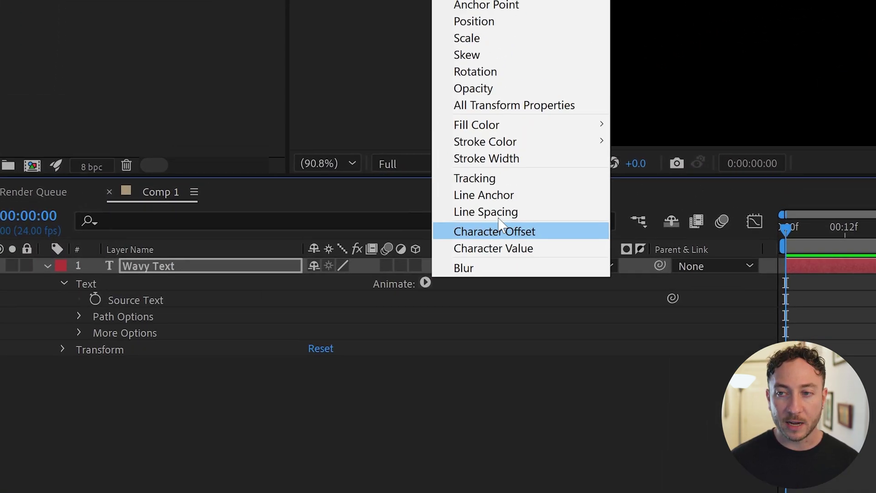
pyautogui.click(438, 158)
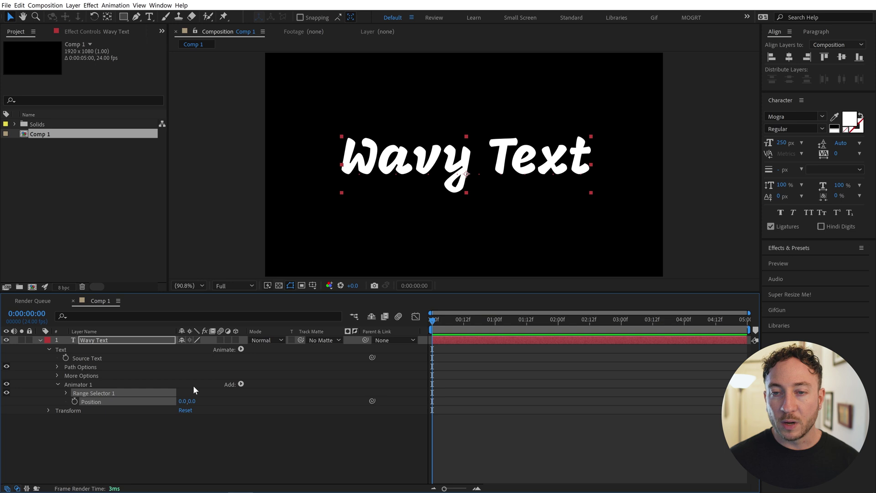
pyautogui.moveTo(196, 402); pyautogui.dragTo(228, 404)
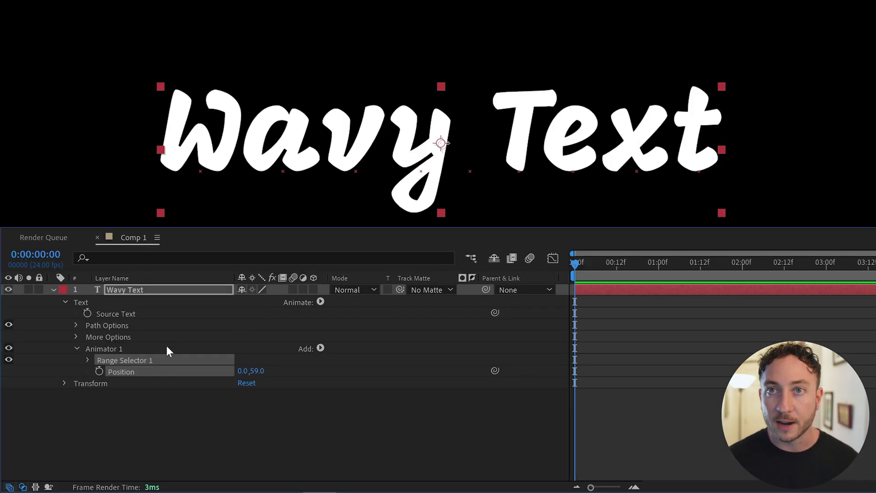
# Replace Range Selector 1 with an Expression selector and set animator Position to 0, 20
pyautogui.press('Delete')
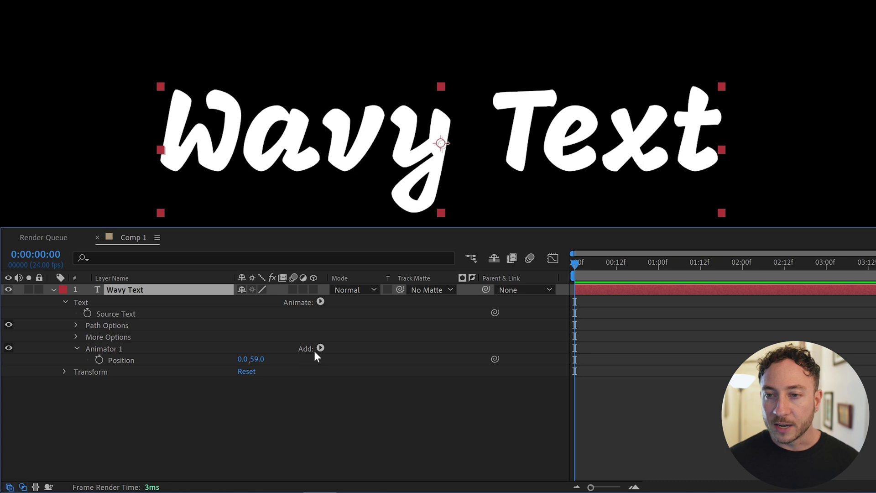
pyautogui.click(320, 349)
pyautogui.moveTo(346, 362)
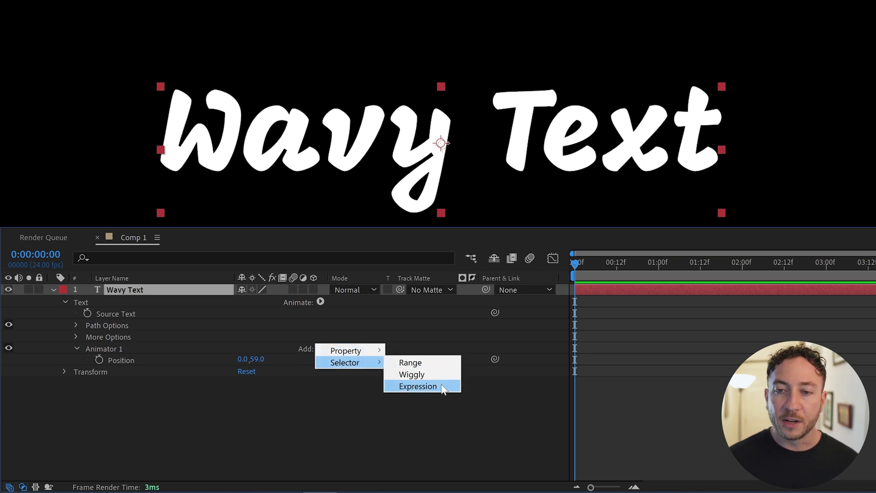
pyautogui.click(418, 386)
pyautogui.click(90, 360)
pyautogui.click(101, 383)
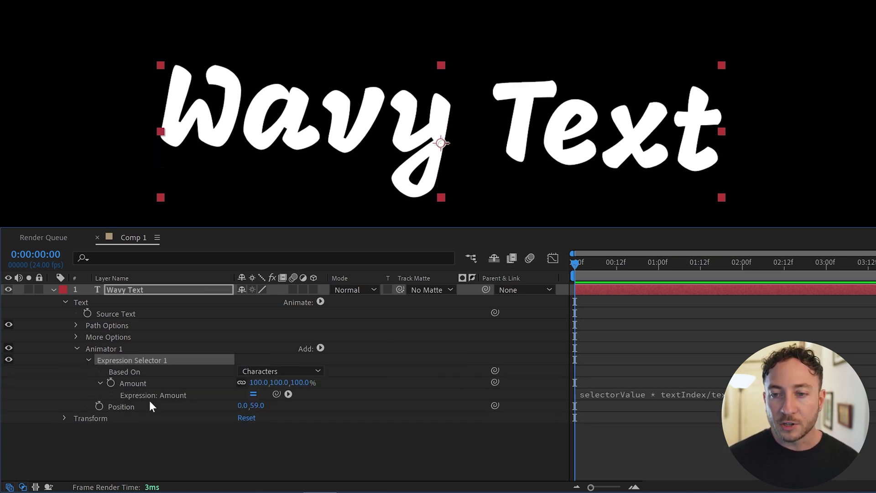
pyautogui.click(155, 408)
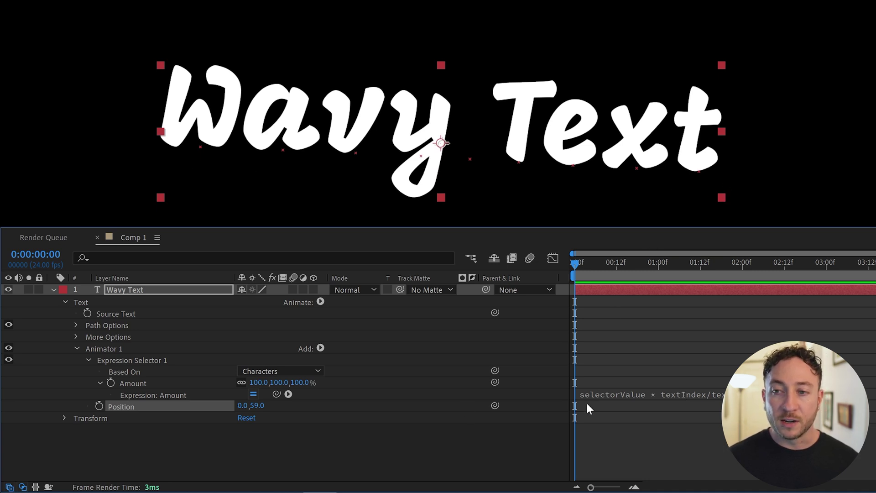
pyautogui.click(263, 406)
pyautogui.write('20')
pyautogui.press('Return')
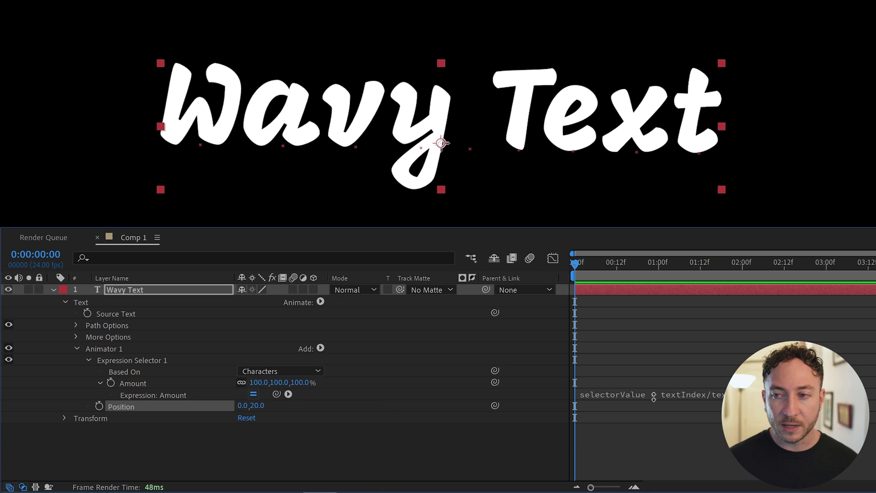
# Rewrite the Amount expression toward Math.sin(textIndex) * 100
pyautogui.click(653, 397)
pyautogui.hotkey('shift', 'Home')
pyautogui.press('BackSpace')
pyautogui.moveTo(706, 394); pyautogui.dragTo(757, 395)
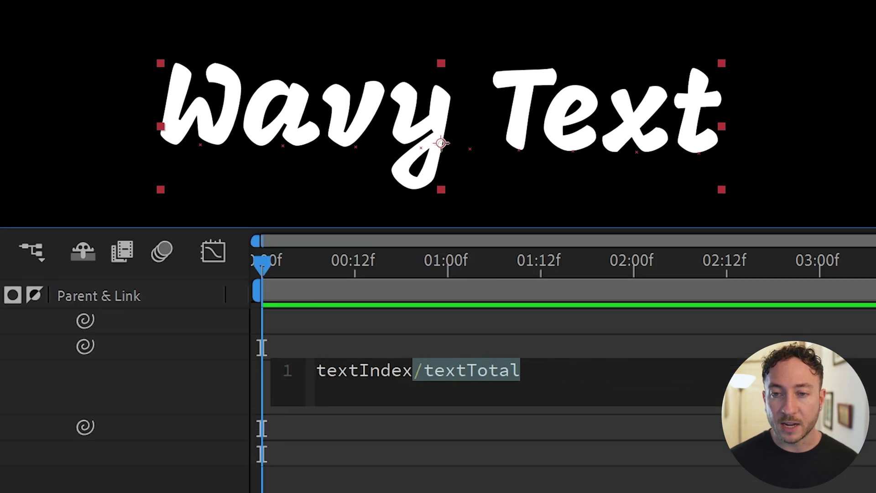
pyautogui.press('BackSpace')
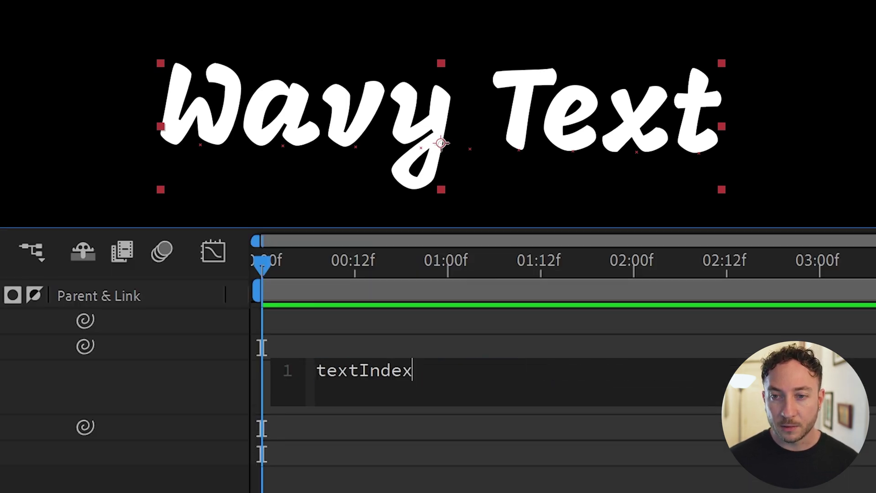
pyautogui.press('Home')
pyautogui.write('Math.s')
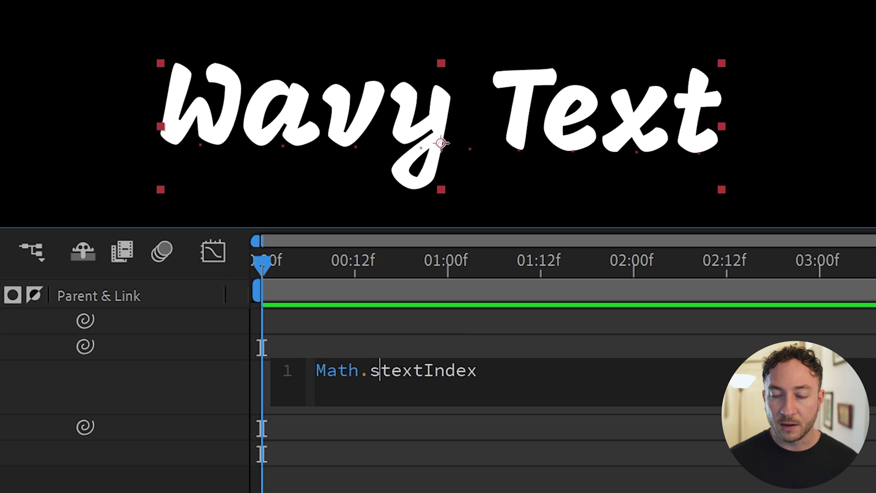
pyautogui.write('in')
pyautogui.press('Return')
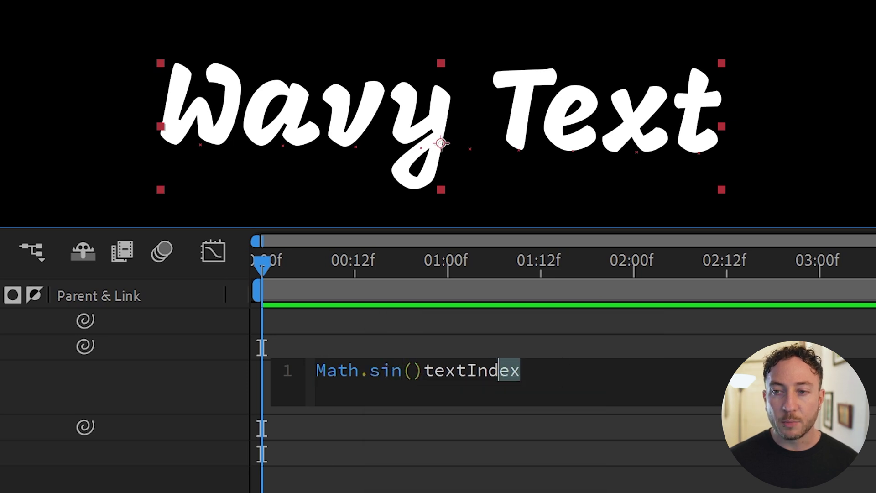
pyautogui.hotkey('shift', 'Left')
pyautogui.hotkey('shift', 'Left')
pyautogui.hotkey('shift', 'Left')
pyautogui.press('BackSpace')
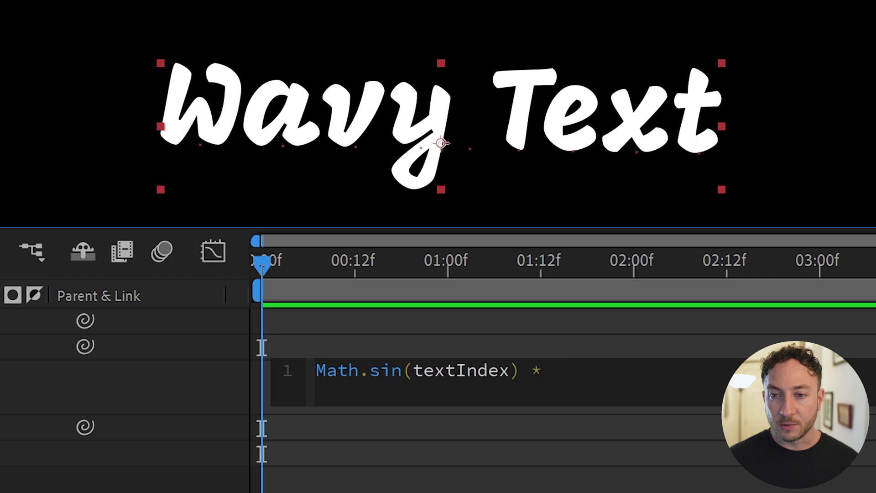
pyautogui.write('100')
# Commit the sine expression, raise Position Y to 52, and retitle the text 'Wavy Sin Curve Text'
pyautogui.click(623, 354)
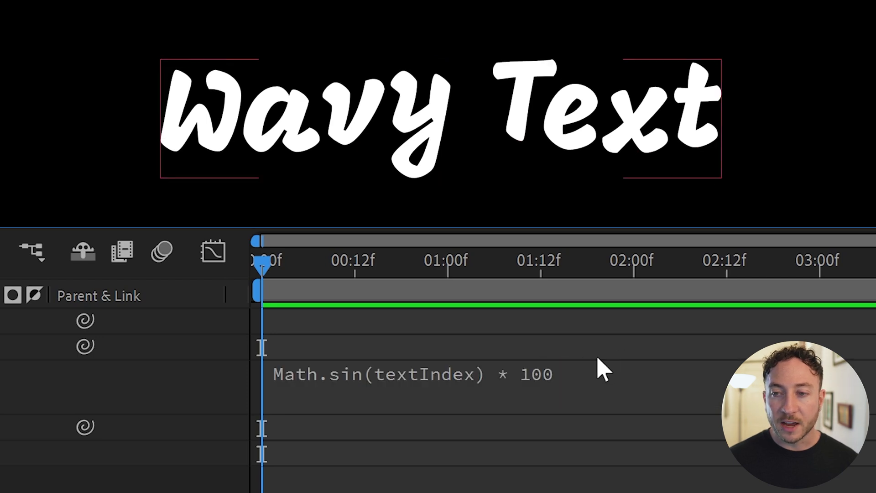
pyautogui.moveTo(195, 437); pyautogui.dragTo(250, 434)
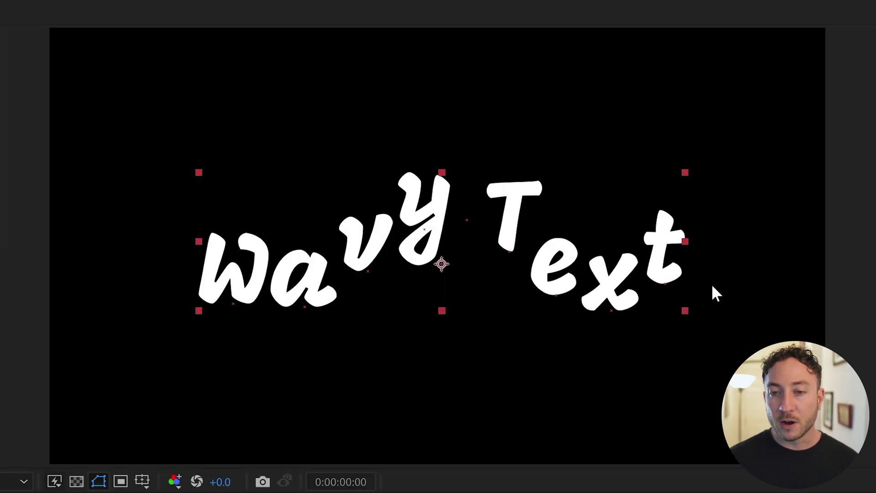
pyautogui.doubleClick(457, 240)
pyautogui.write('Sin ')
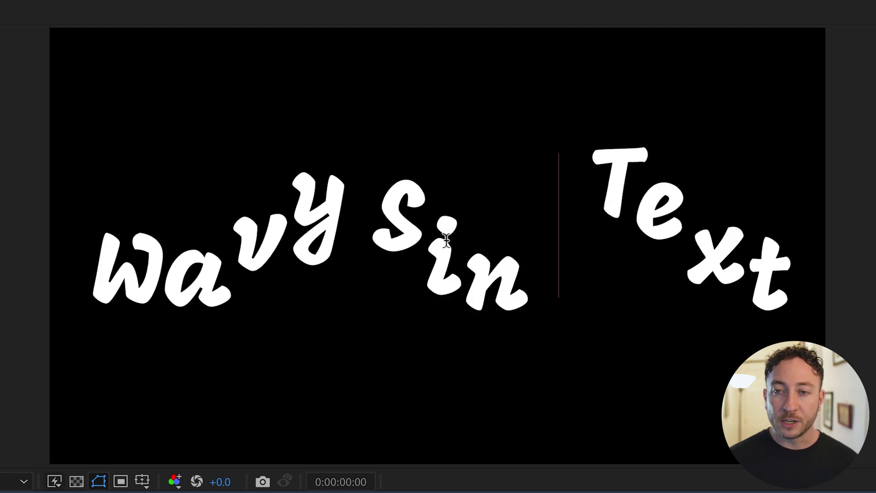
pyautogui.write('Curve')
pyautogui.press('Escape')
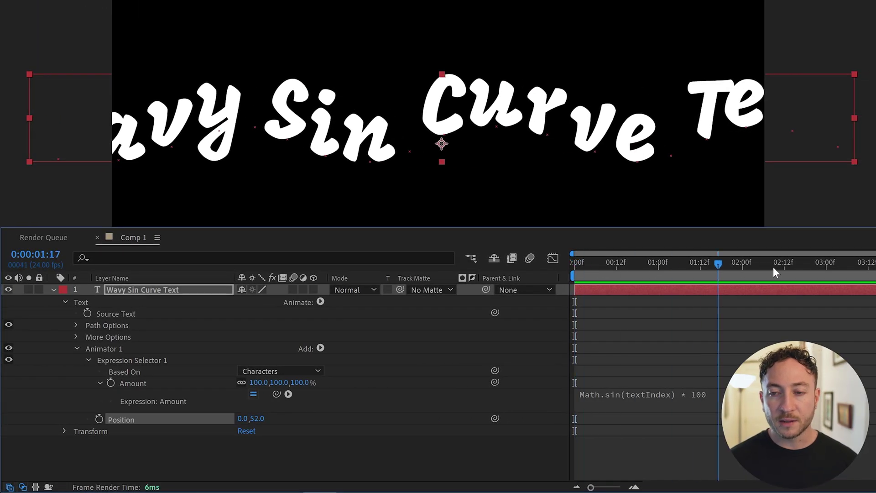
# Add '+ time' inside the sine so the wave animates, and rewind the preview
pyautogui.click(676, 396)
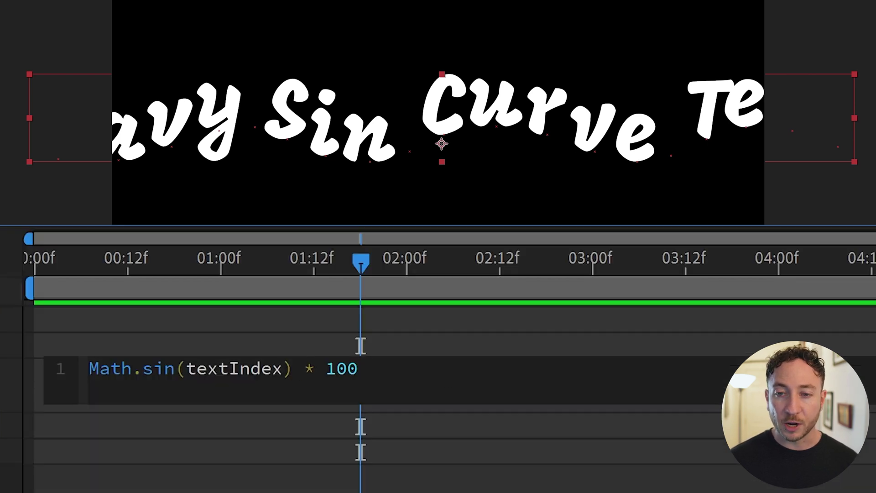
pyautogui.write('+')
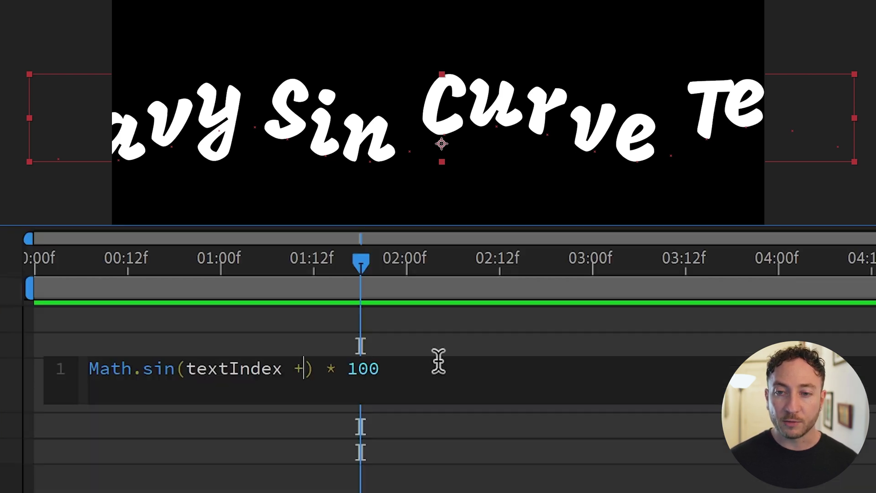
pyautogui.write(' time')
pyautogui.press('End')
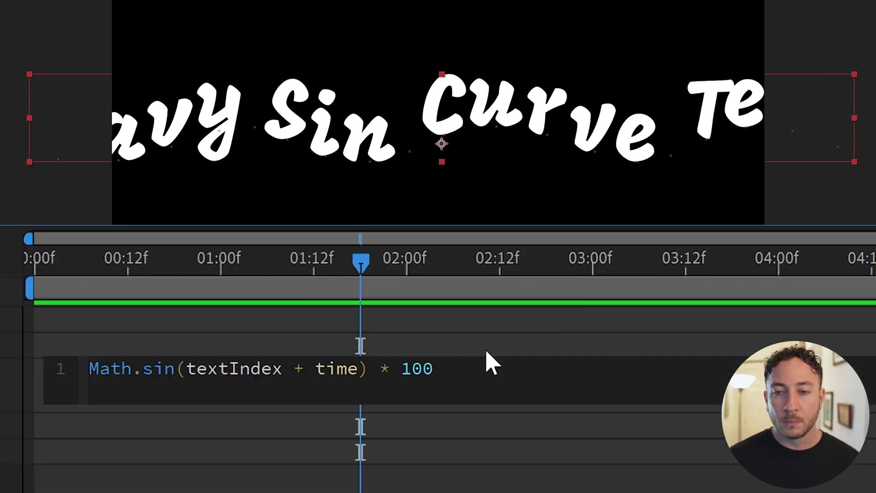
pyautogui.click(459, 332)
pyautogui.moveTo(328, 267); pyautogui.dragTo(35, 263)
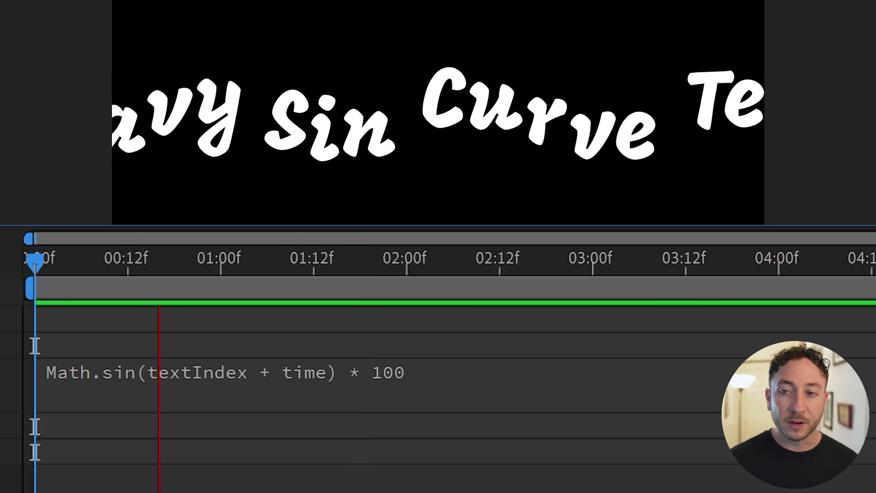
pyautogui.press('space')
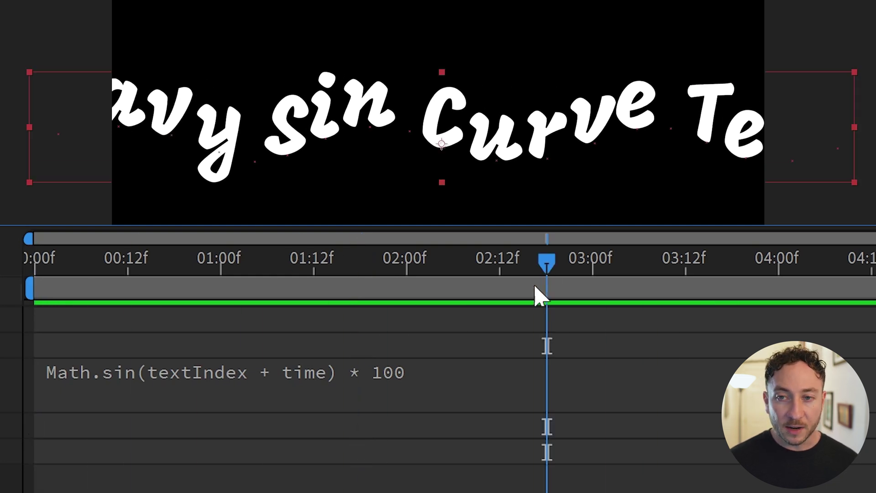
# Double the wave speed with time*2 and preview the result
pyautogui.click(364, 386)
pyautogui.click(358, 366)
pyautogui.write('*2')
pyautogui.click(539, 356)
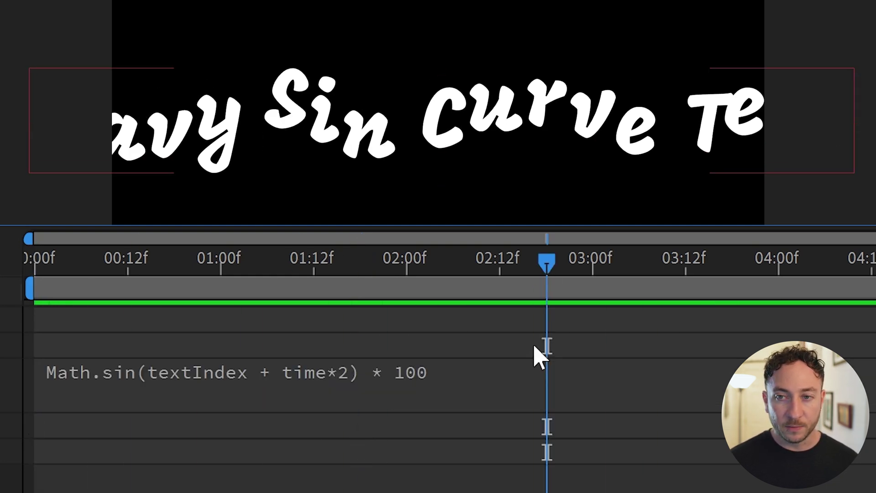
pyautogui.press('space')
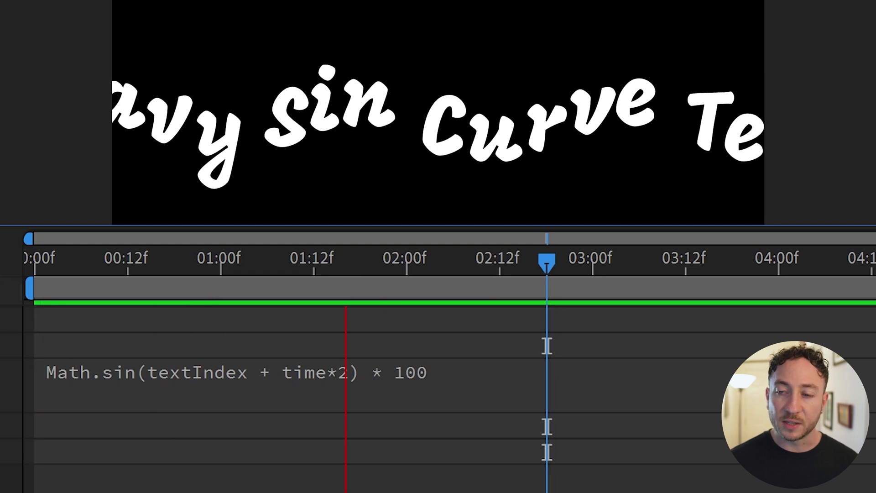
pyautogui.press('space')
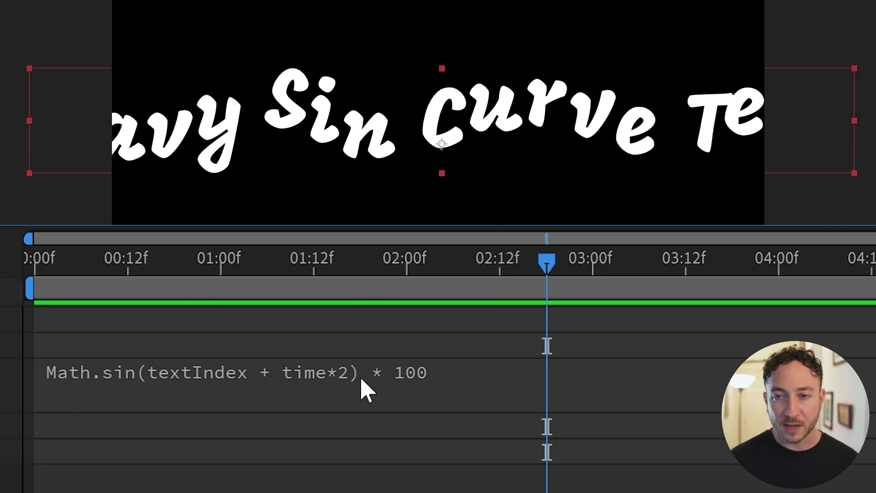
# Try multiplying the speed by Math.PI and preview the faster wave
pyautogui.click(364, 386)
pyautogui.click(370, 370)
pyautogui.write('Math')
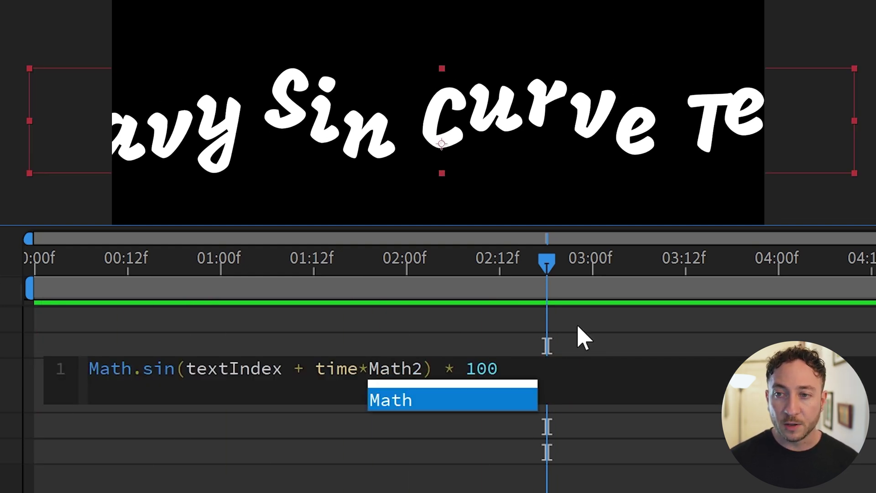
pyautogui.write('.PI*')
pyautogui.click(588, 337)
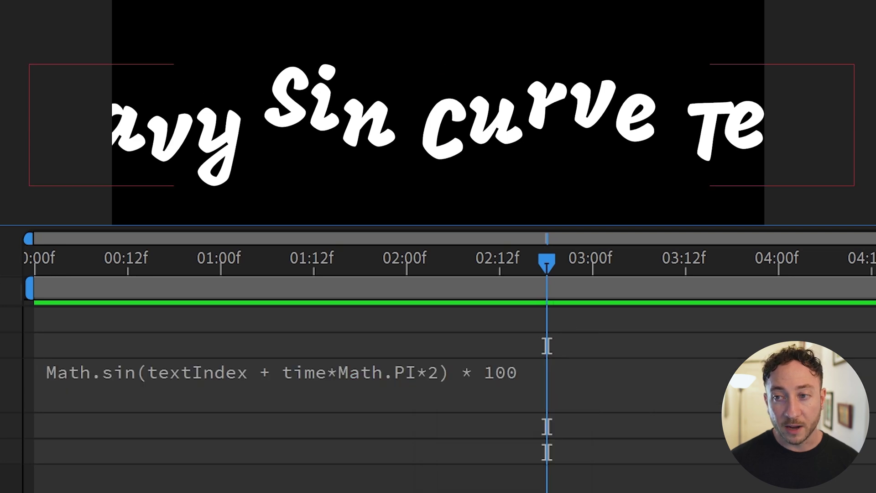
pyautogui.press('space')
pyautogui.click(408, 264)
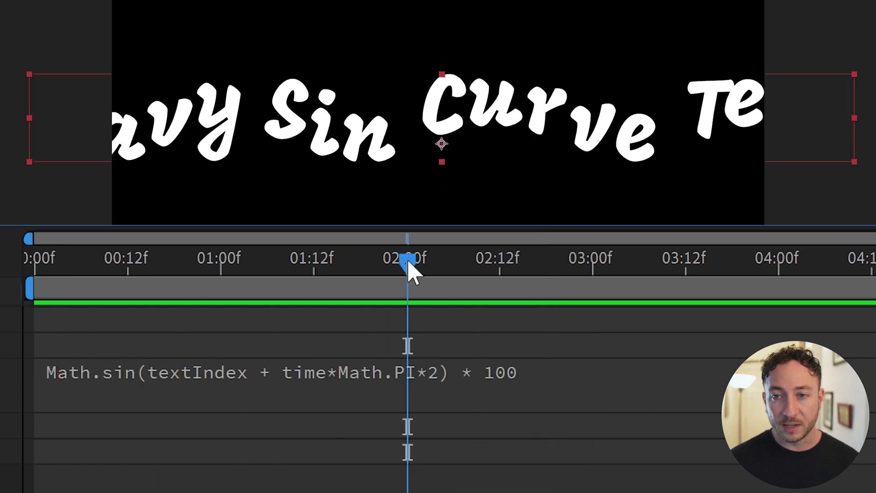
# Remove Math.PI* to restore Math.sin(textIndex + time*2) * 100 and set Position Y to 20
pyautogui.click(445, 373)
pyautogui.moveTo(445, 373); pyautogui.dragTo(358, 373)
pyautogui.press('BackSpace')
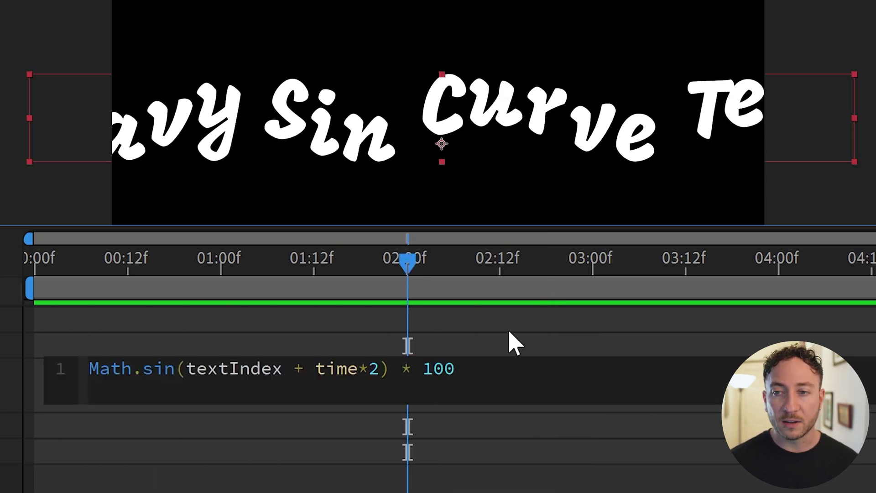
pyautogui.click(512, 340)
pyautogui.press('space')
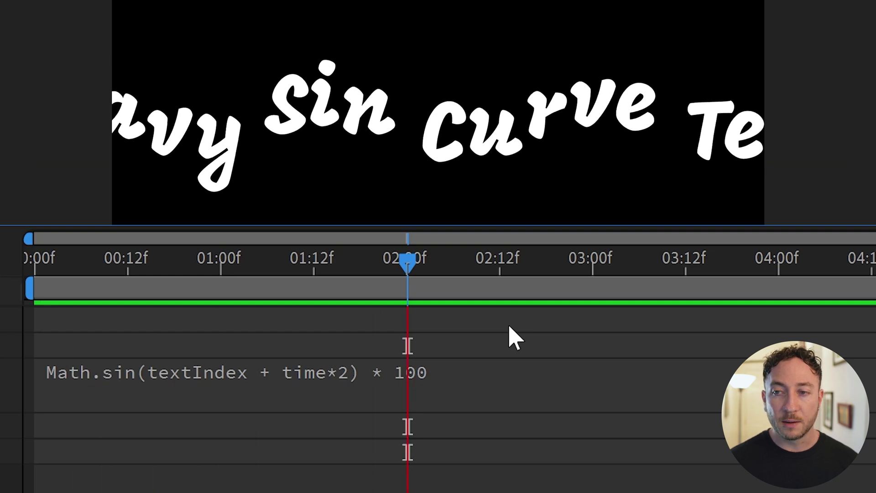
pyautogui.press('space')
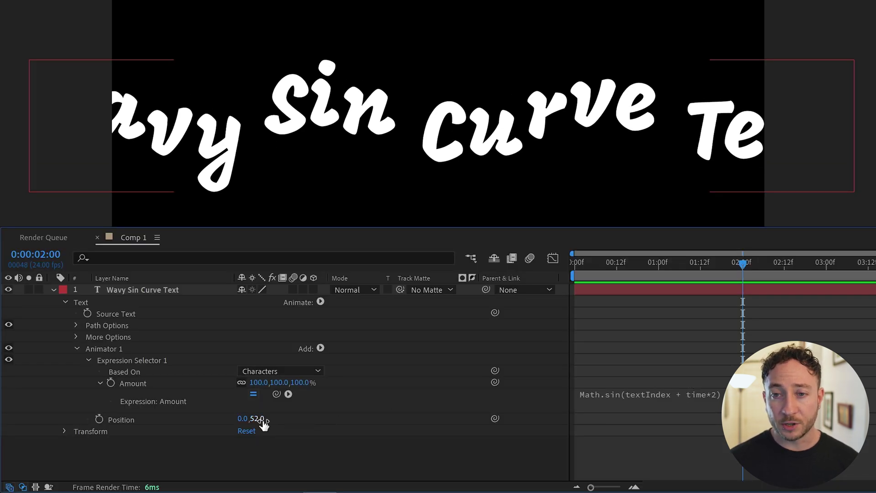
pyautogui.moveTo(264, 423); pyautogui.dragTo(262, 423)
# Shorten the title to 'Wavy Text' and add an Opacity animator
pyautogui.moveTo(264, 114); pyautogui.dragTo(692, 121)
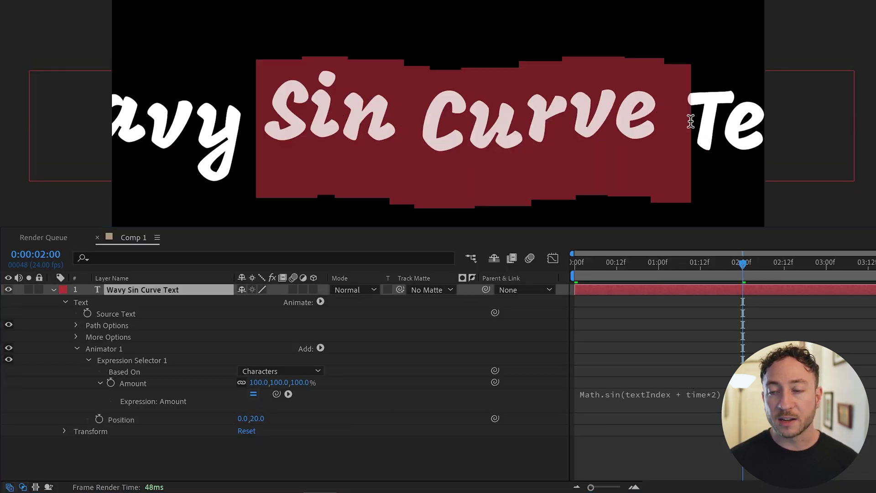
pyautogui.press('BackSpace')
pyautogui.click(320, 302)
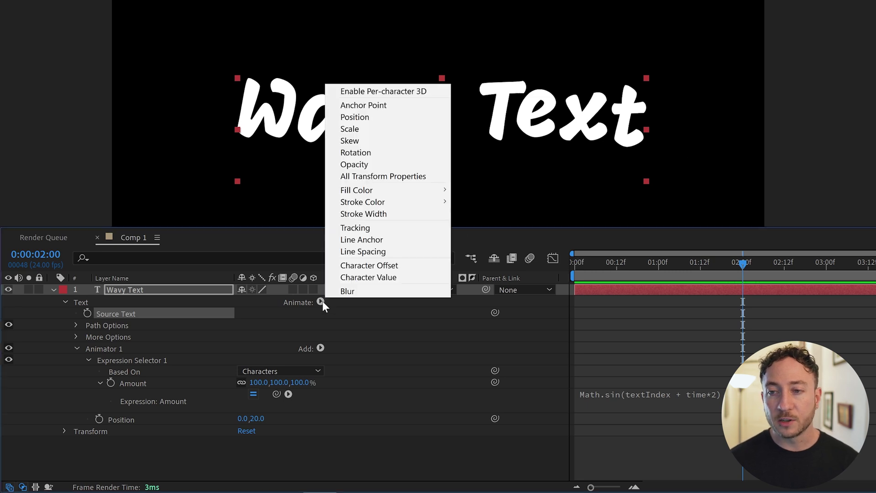
pyautogui.click(380, 168)
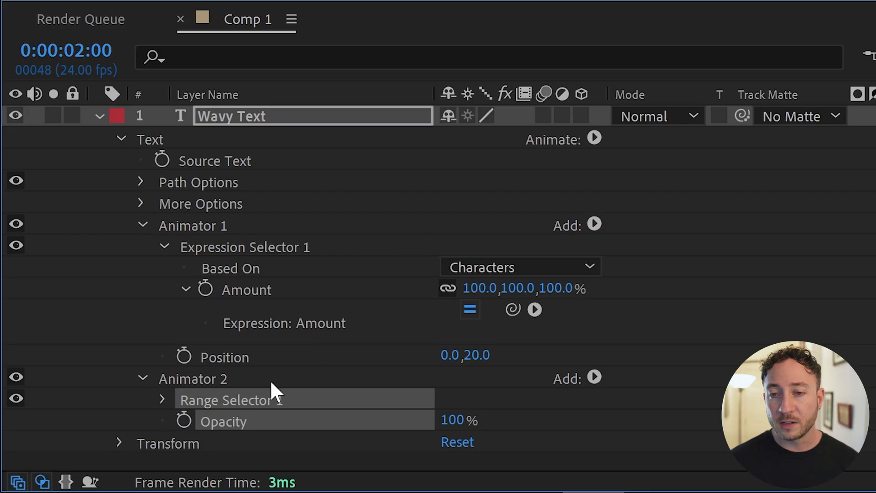
# Keyframe the range Start and set the animator's Opacity to 0%
pyautogui.click(271, 382)
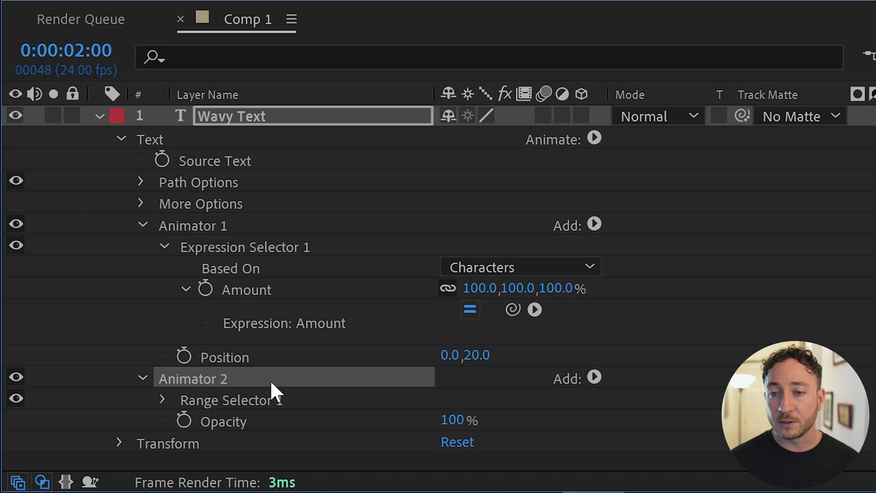
pyautogui.click(160, 399)
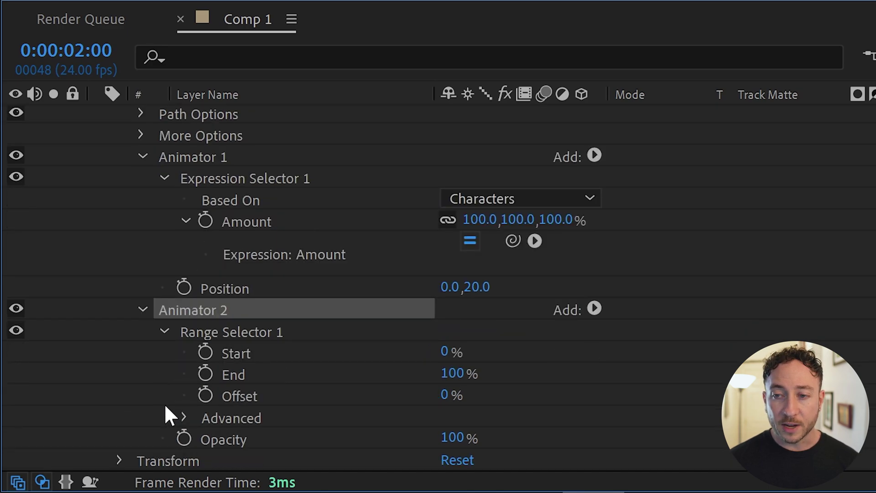
pyautogui.click(205, 353)
pyautogui.moveTo(558, 351); pyautogui.dragTo(240, 346)
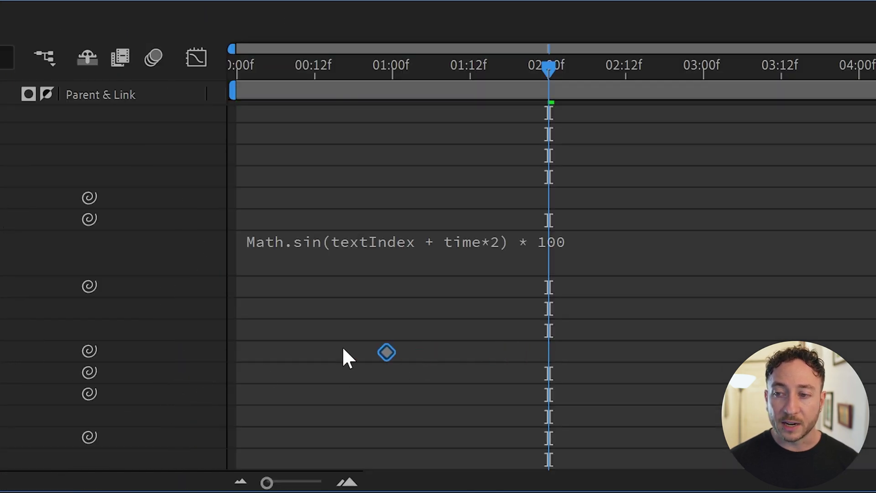
pyautogui.click(243, 70)
pyautogui.moveTo(245, 71); pyautogui.dragTo(302, 71)
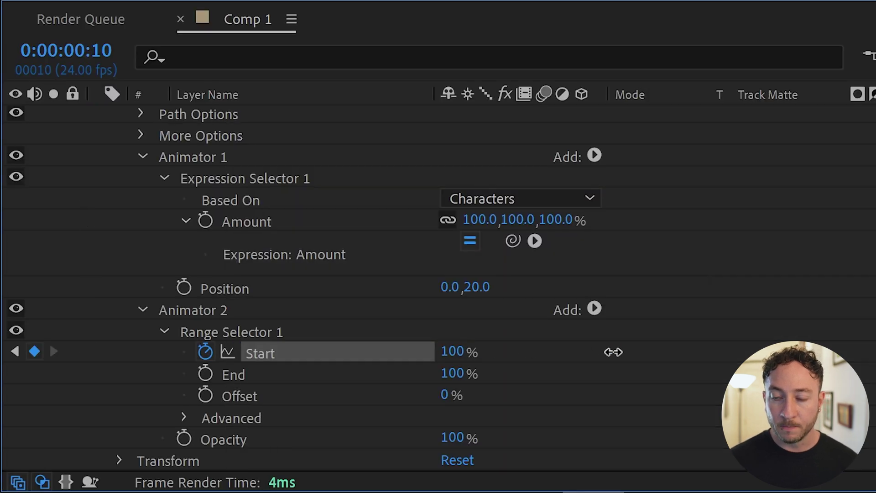
pyautogui.moveTo(462, 437); pyautogui.dragTo(375, 436)
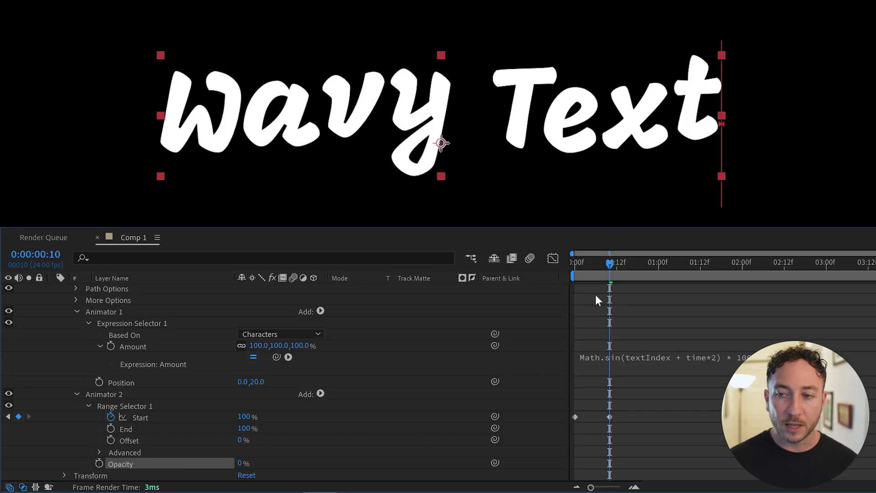
pyautogui.press('space')
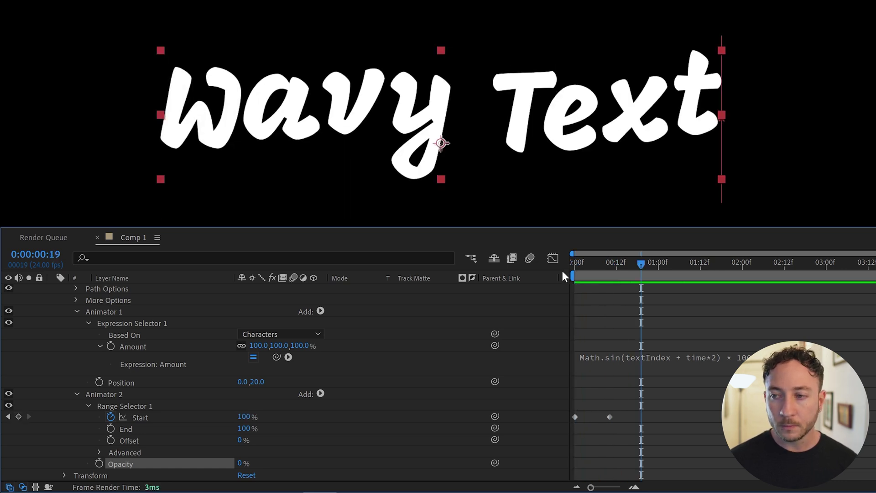
# Set the range selector Shape to Ramp Up and adjust the fade range
pyautogui.click(99, 452)
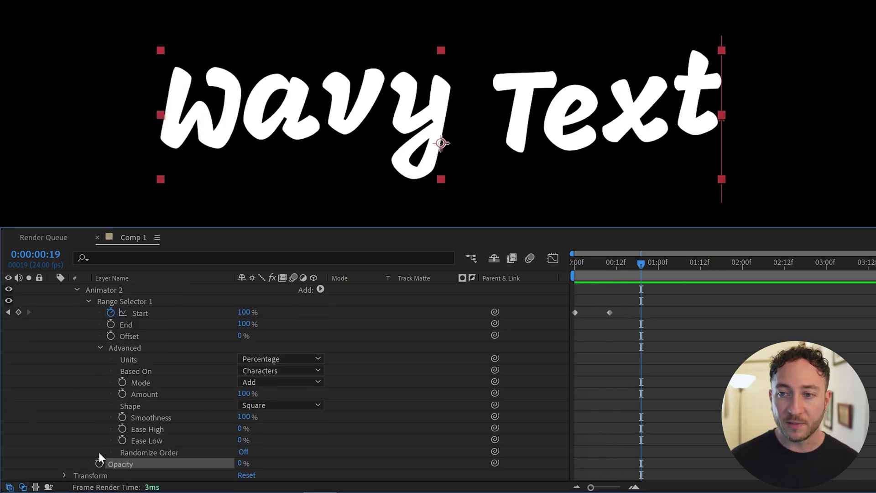
pyautogui.click(290, 413)
pyautogui.click(294, 428)
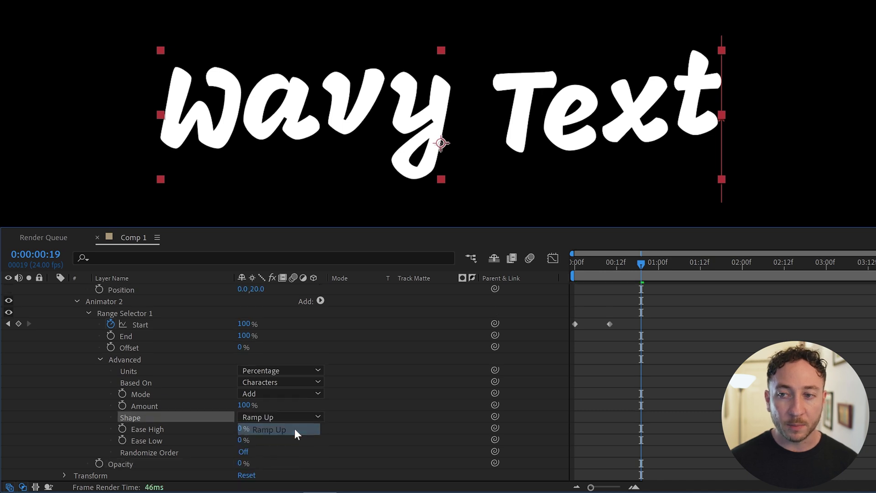
pyautogui.click(605, 269)
pyautogui.moveTo(607, 273); pyautogui.dragTo(593, 270)
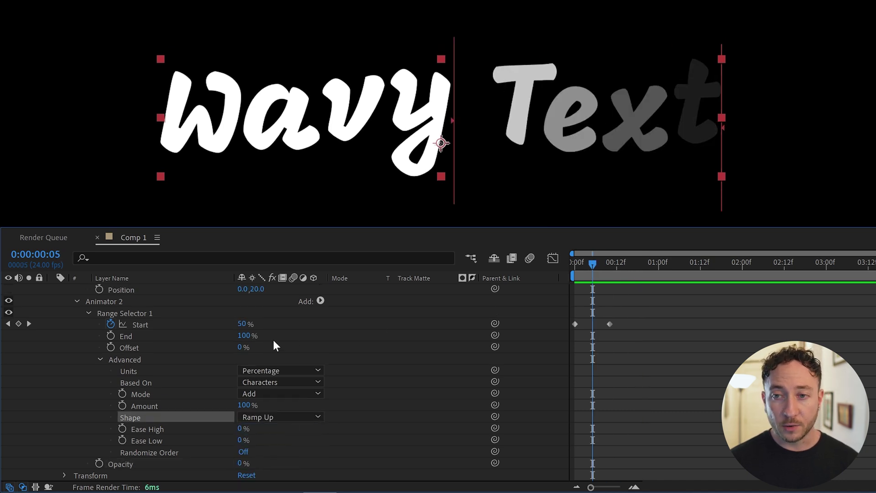
pyautogui.moveTo(240, 347); pyautogui.dragTo(268, 355)
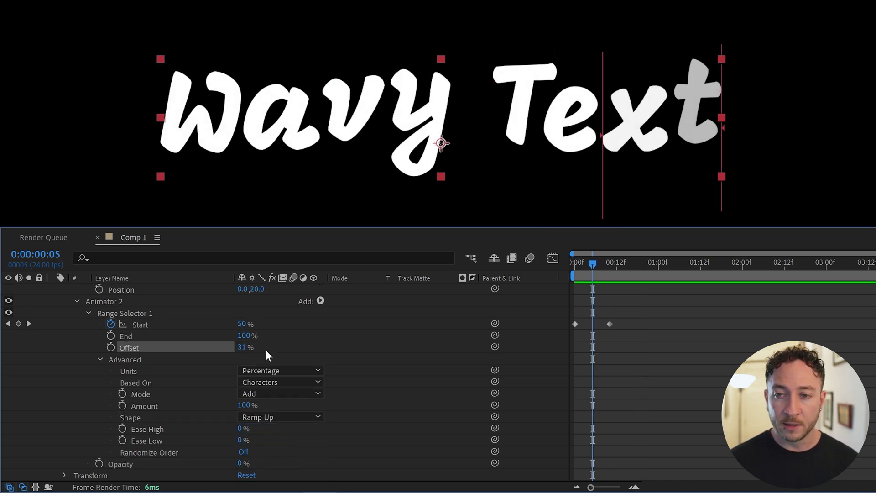
pyautogui.click(574, 269)
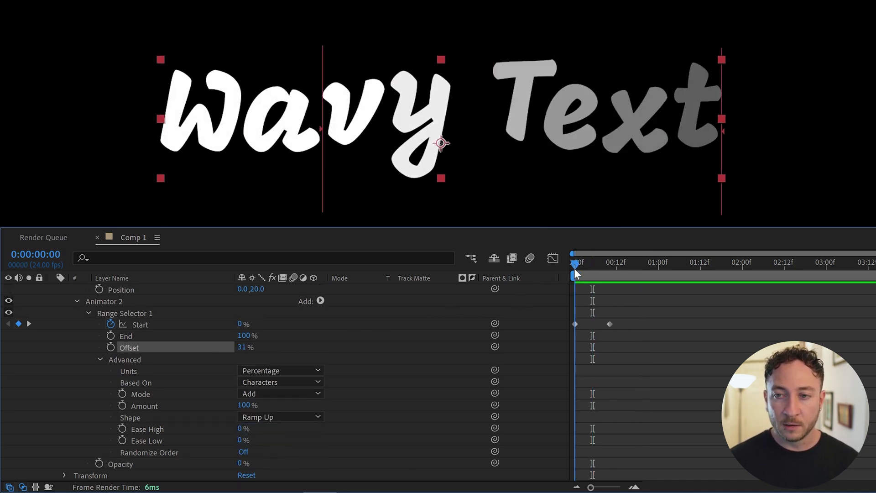
# Replace Start keyframes with Offset keyframes from -100% to 100%, then preview the reveal
pyautogui.click(112, 325)
pyautogui.click(110, 347)
pyautogui.moveTo(241, 348); pyautogui.dragTo(151, 355)
pyautogui.moveTo(576, 267); pyautogui.dragTo(601, 270)
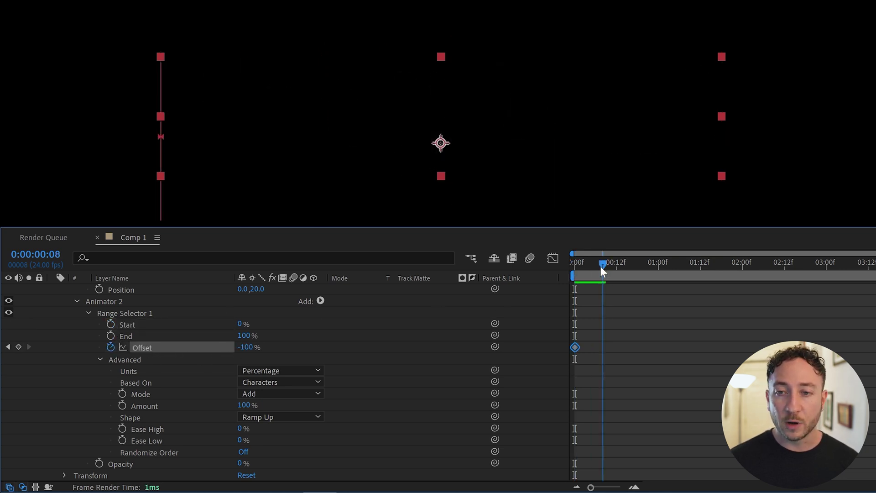
pyautogui.moveTo(245, 347); pyautogui.dragTo(373, 338)
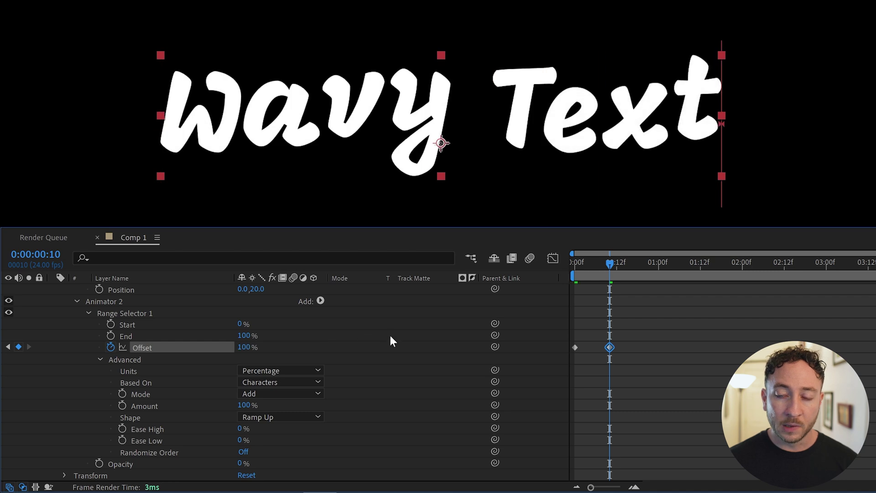
pyautogui.press('space')
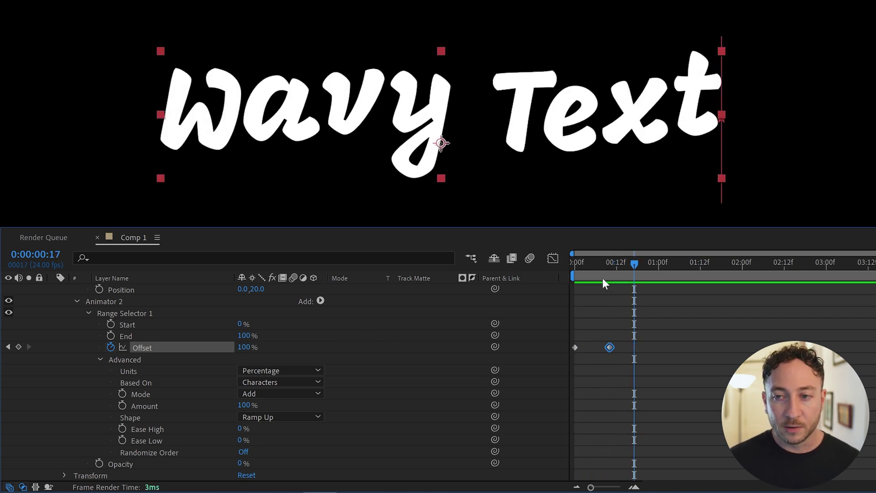
# Ease the fade ramp with Ease High 80 and adjusted Ease Low, then preview
pyautogui.click(593, 271)
pyautogui.moveTo(241, 440); pyautogui.dragTo(309, 440)
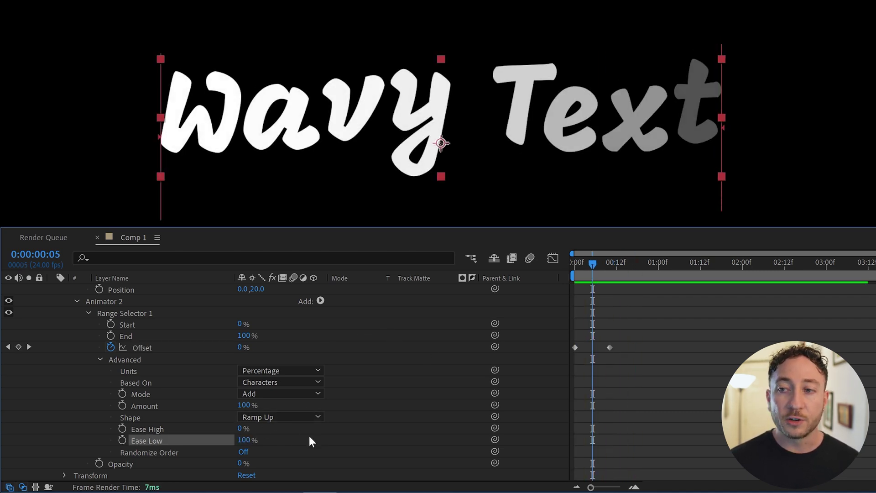
pyautogui.write('80')
pyautogui.press('Return')
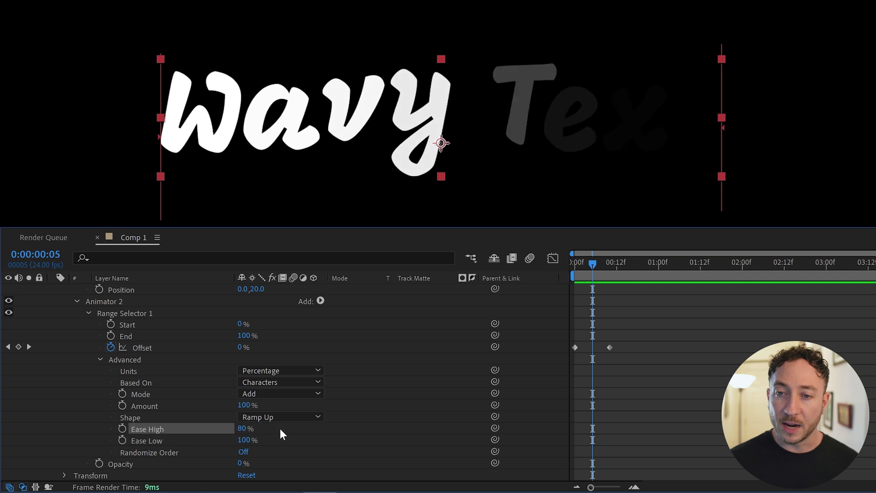
pyautogui.moveTo(245, 440); pyautogui.dragTo(282, 443)
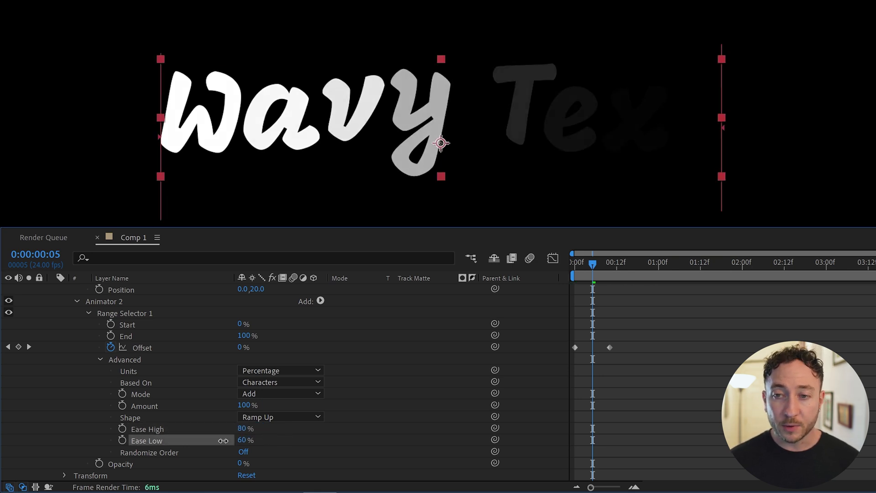
pyautogui.press('space')
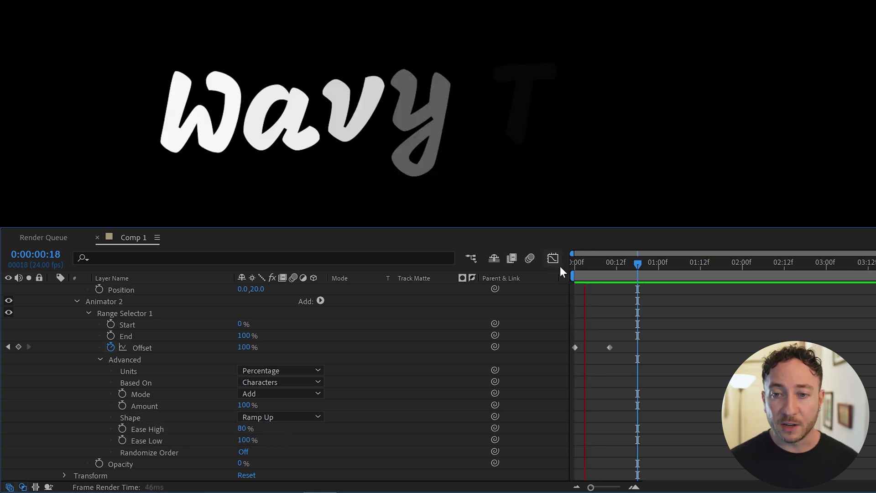
pyautogui.press('space')
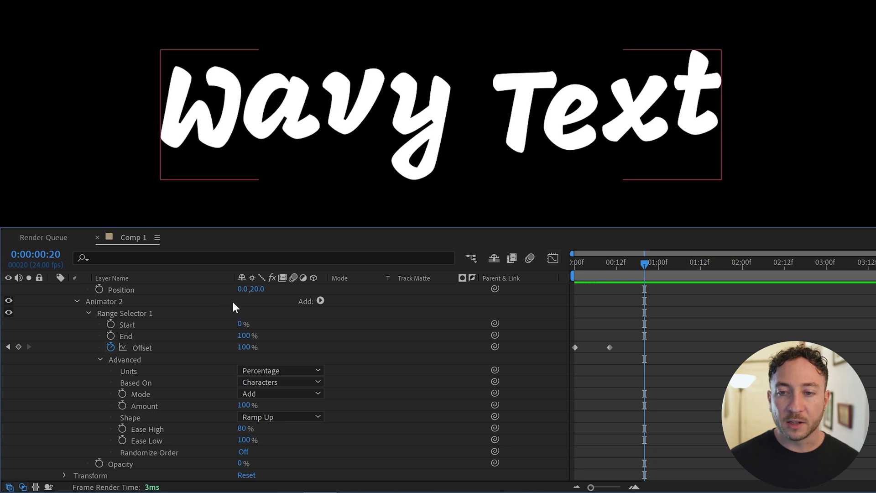
# Add a Blur property to the opacity animator set to 3.0, 3.0
pyautogui.click(193, 302)
pyautogui.click(320, 301)
pyautogui.moveTo(346, 303)
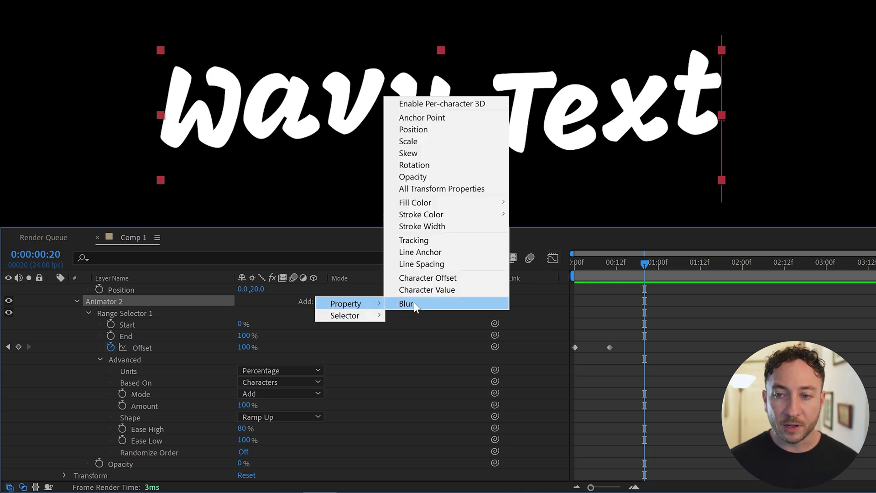
pyautogui.click(415, 303)
pyautogui.moveTo(617, 268); pyautogui.dragTo(589, 276)
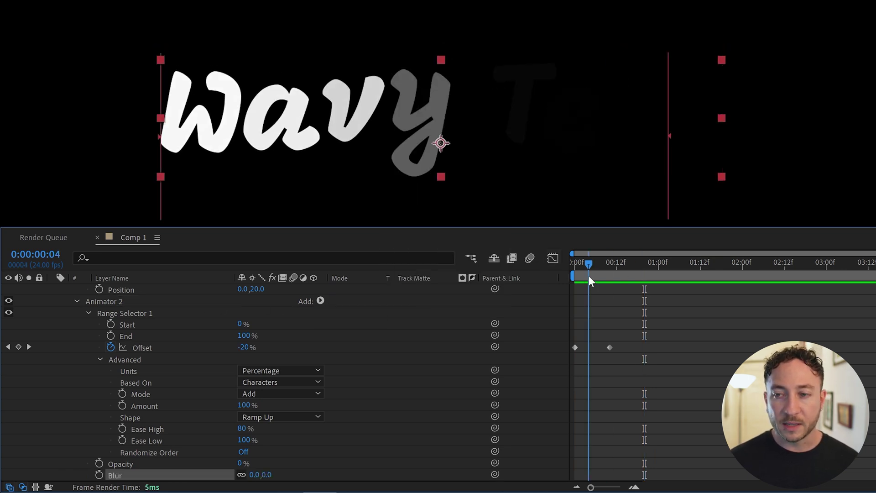
pyautogui.scroll(3, 399, 115)
pyautogui.scroll(-1, 283, 433)
pyautogui.click(255, 463)
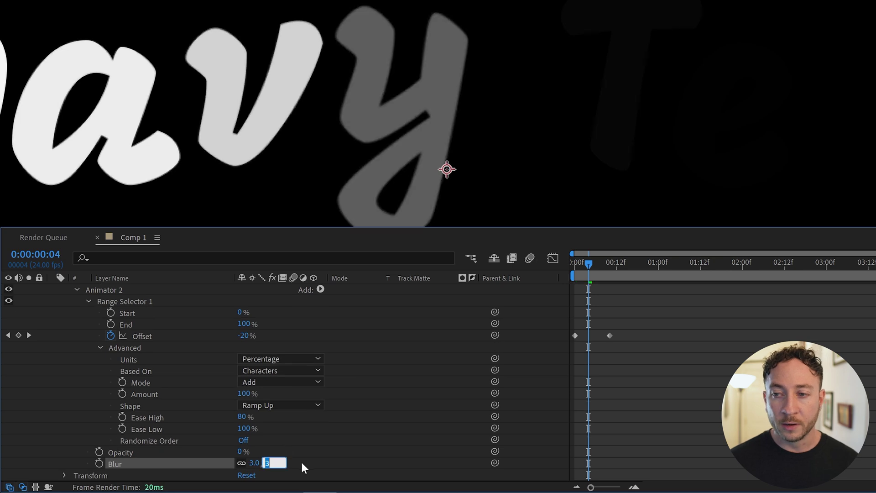
pyautogui.write('3')
pyautogui.press('Return')
# Scrub and play the blurred fade-in to check it
pyautogui.moveTo(590, 268)
pyautogui.mouseDown()
pyautogui.moveTo(574, 268)
pyautogui.moveTo(605, 268)
pyautogui.mouseUp()
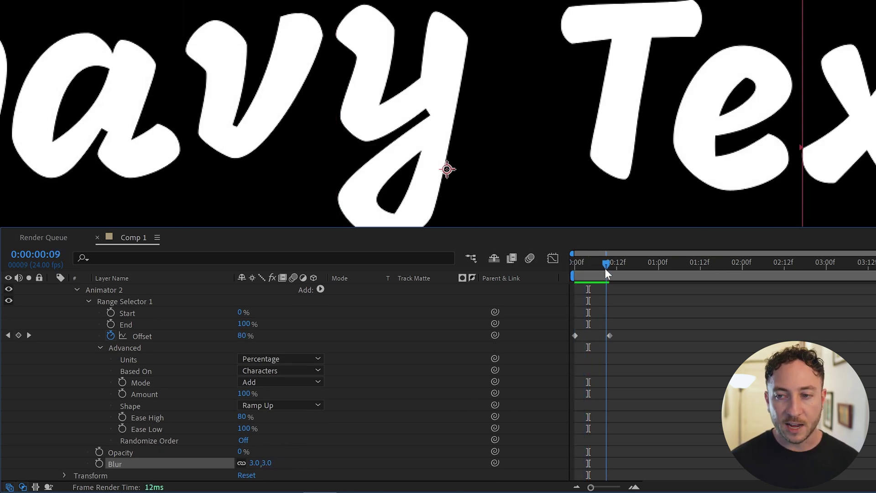
pyautogui.hotkey('shift', '/')
pyautogui.press('space')
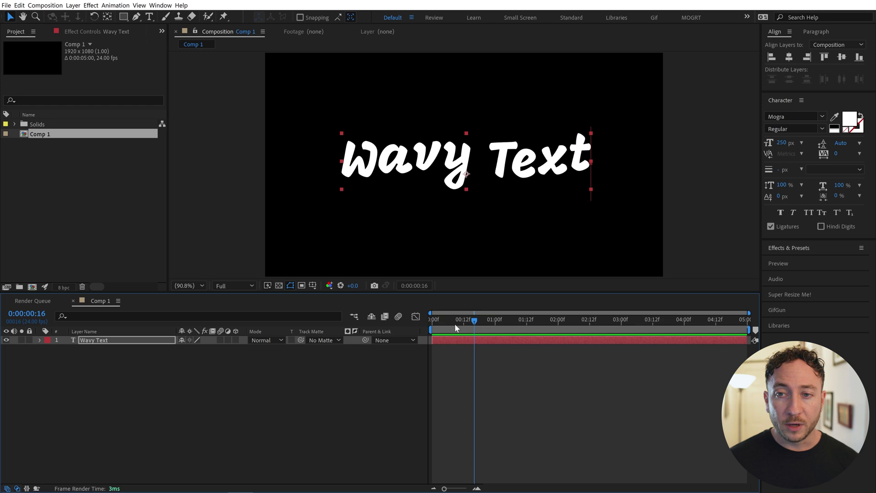
# Apply Deep Glow from Effects & Presets to the Wavy Text layer, then delete it
pyautogui.click(817, 260)
pyautogui.write('dee')
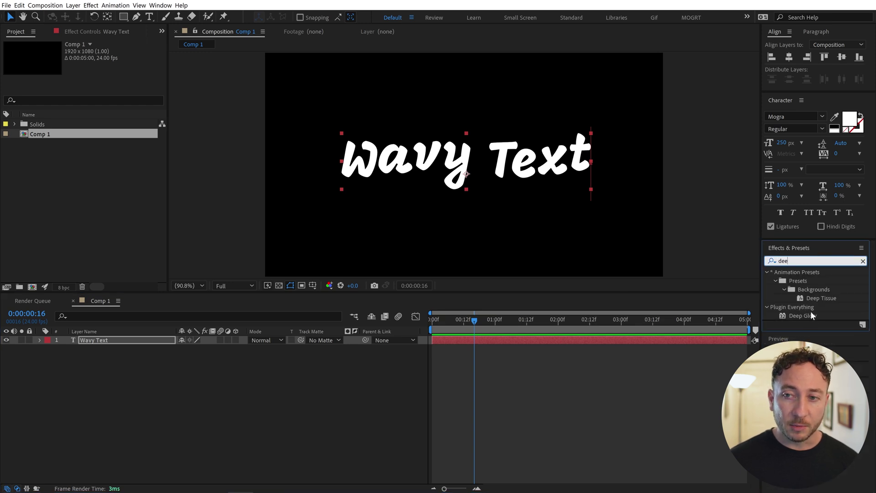
pyautogui.moveTo(813, 316); pyautogui.dragTo(484, 341)
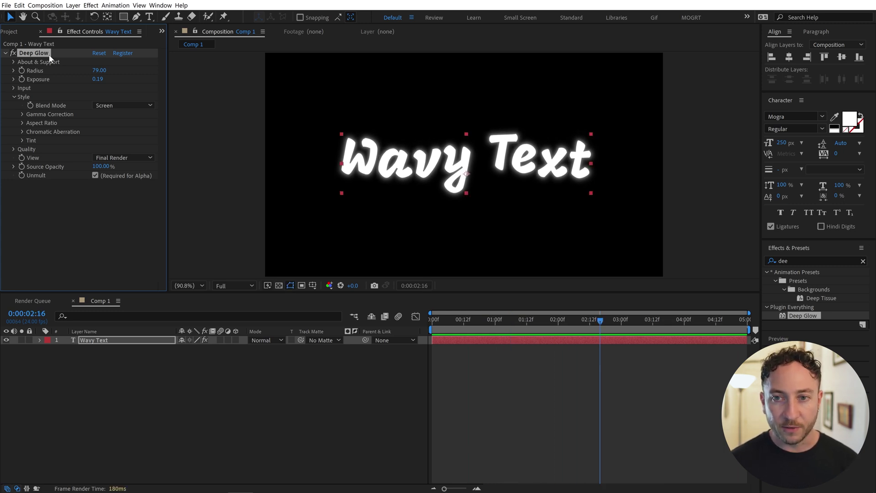
pyautogui.press('Delete')
# Pre-compose the text layer as 'Original Text'
pyautogui.click(73, 5)
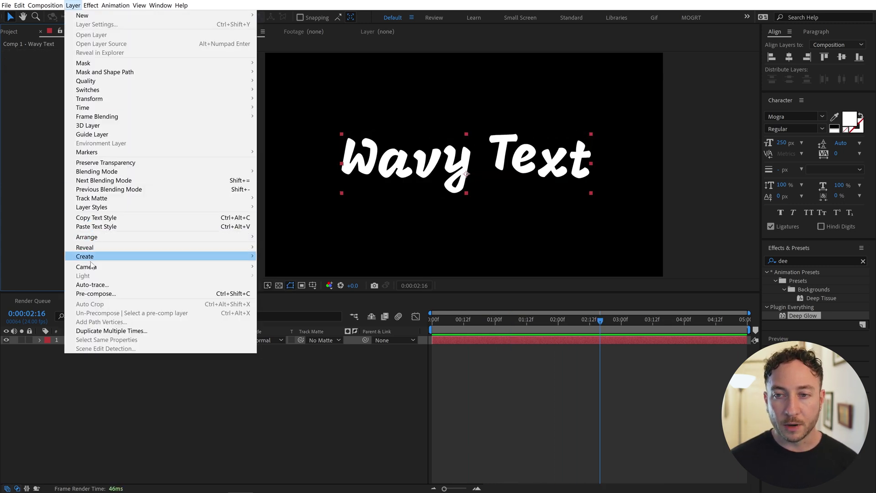
pyautogui.click(126, 297)
pyautogui.write('Orig')
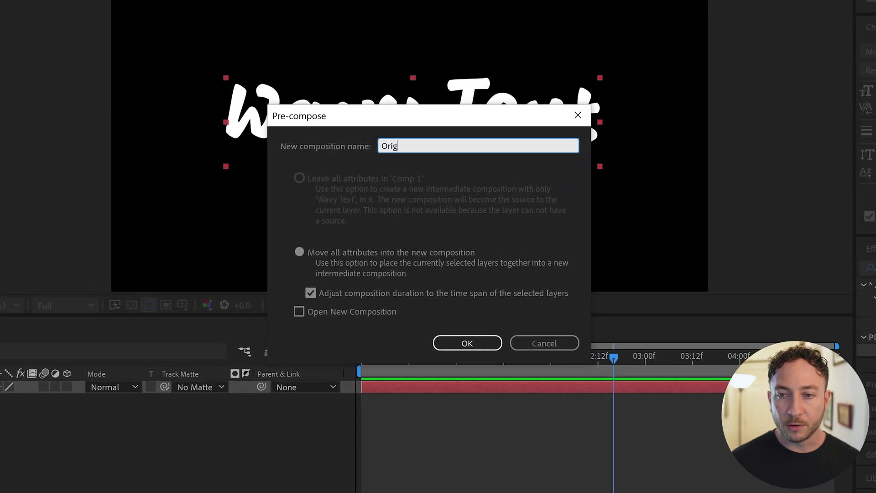
pyautogui.write('inal Text')
pyautogui.press('Return')
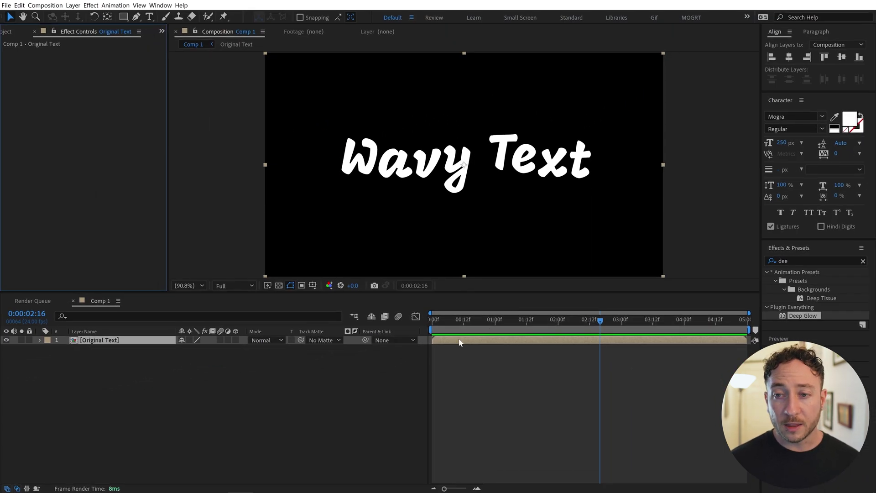
# Duplicate the Original Text layer and name the copy 'Red'
pyautogui.hotkey('ctrl', 'd')
pyautogui.press('Return')
pyautogui.write('Red')
pyautogui.press('Return')
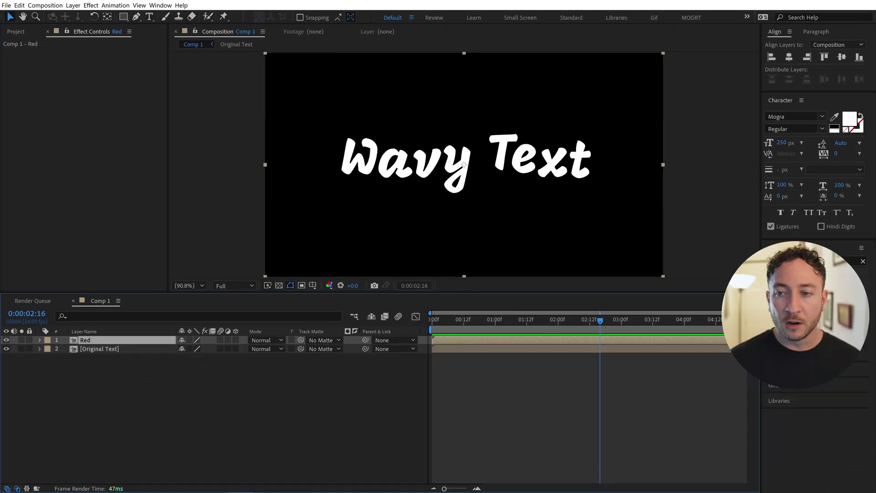
# Apply a Fill effect to Red and offset it down-right from the white text
pyautogui.click(795, 261)
pyautogui.write('fill')
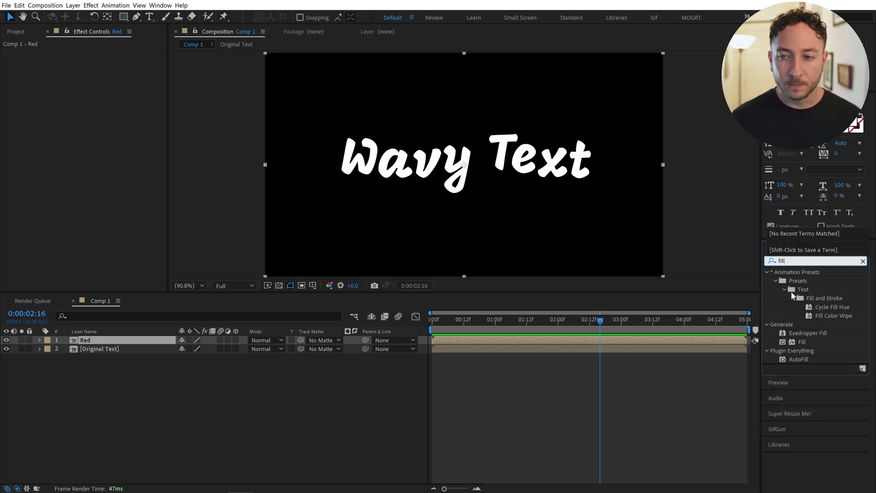
pyautogui.moveTo(802, 342); pyautogui.dragTo(604, 340)
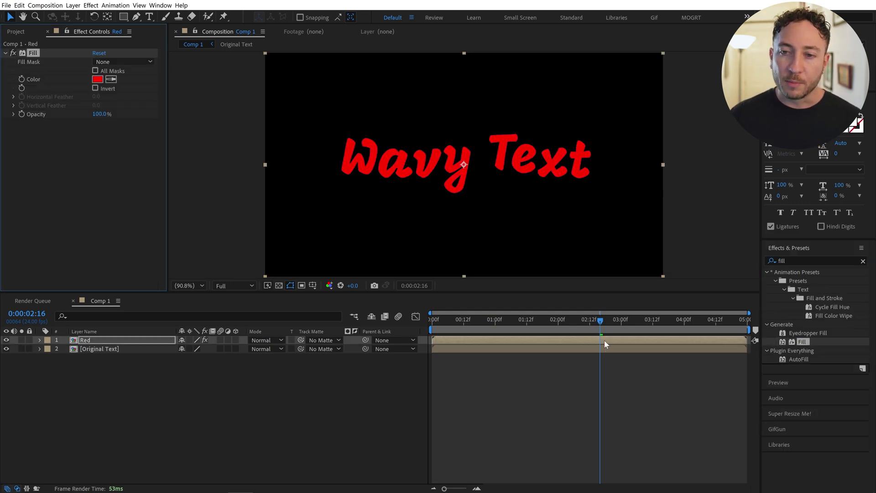
pyautogui.moveTo(465, 168); pyautogui.dragTo(485, 200)
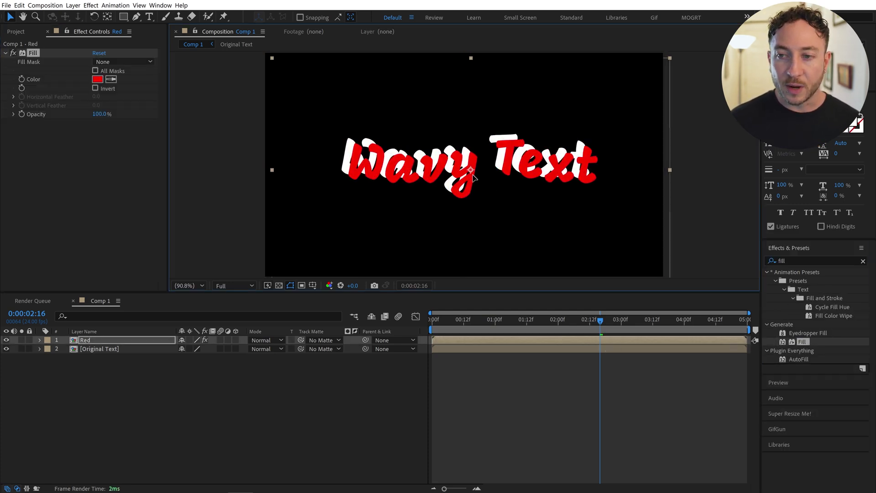
pyautogui.click(554, 343)
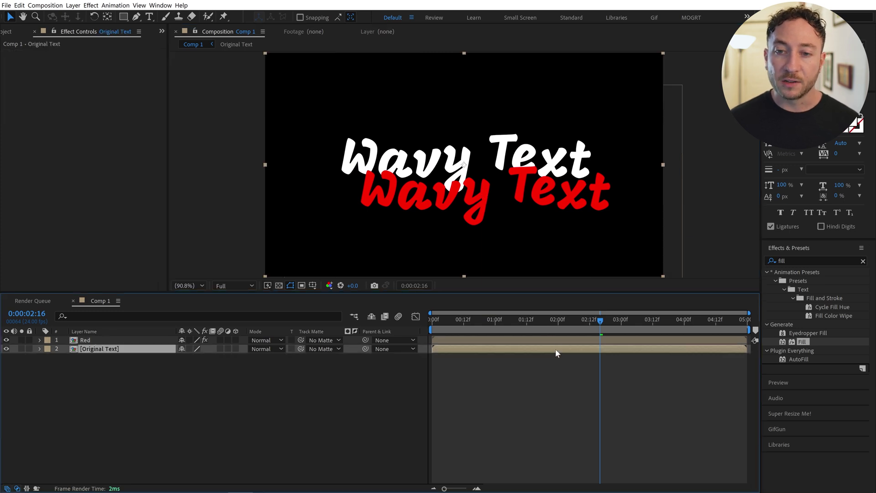
# Move the Red layer beneath Original Text, parent it, and nudge it slightly down
pyautogui.moveTo(167, 343); pyautogui.dragTo(168, 354)
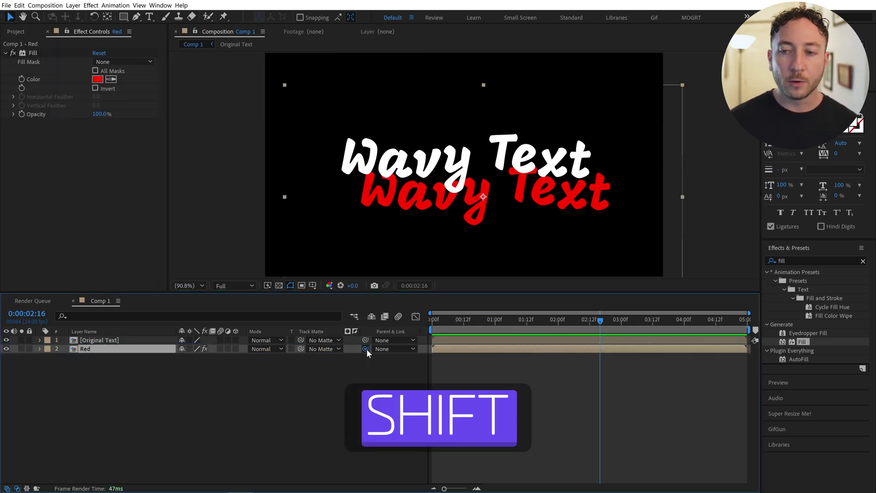
pyautogui.moveTo(365, 349); pyautogui.dragTo(354, 341)
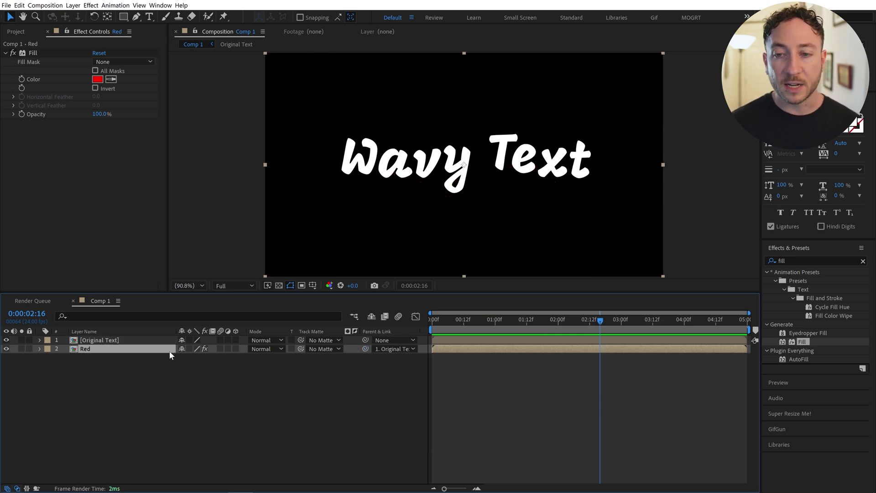
pyautogui.press('p')
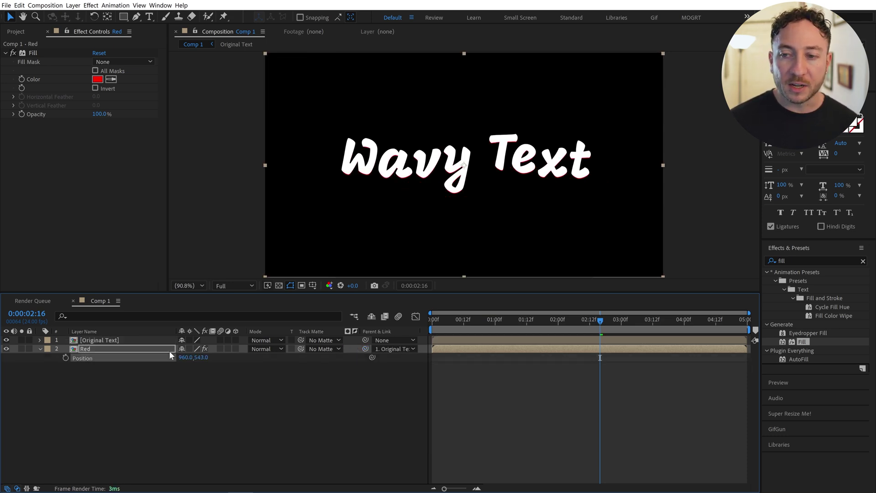
pyautogui.press('Down')
pyautogui.press('Down')
pyautogui.press('Down')
# Duplicate Red into a purple-filled 'Purple' copy placed below Red and offset further down
pyautogui.click(168, 352)
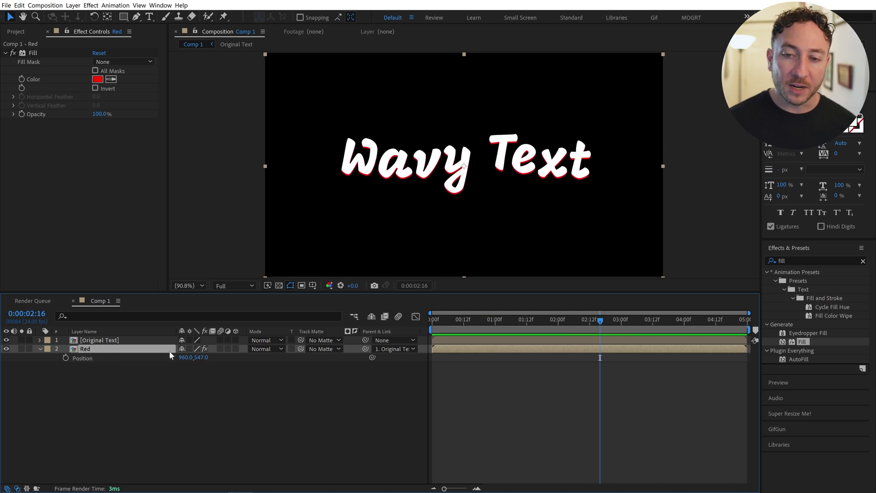
pyautogui.hotkey('ctrl', 'd')
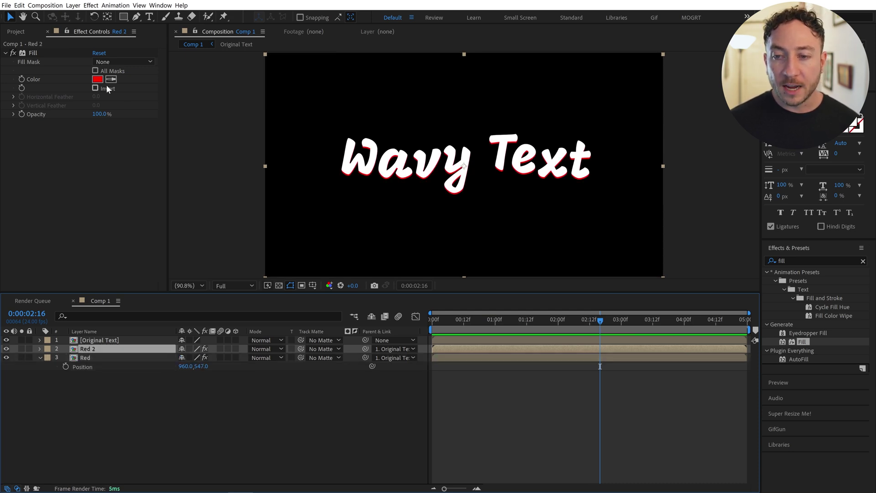
pyautogui.click(97, 79)
pyautogui.moveTo(462, 169)
pyautogui.mouseDown()
pyautogui.moveTo(462, 183)
pyautogui.moveTo(428, 193)
pyautogui.mouseUp()
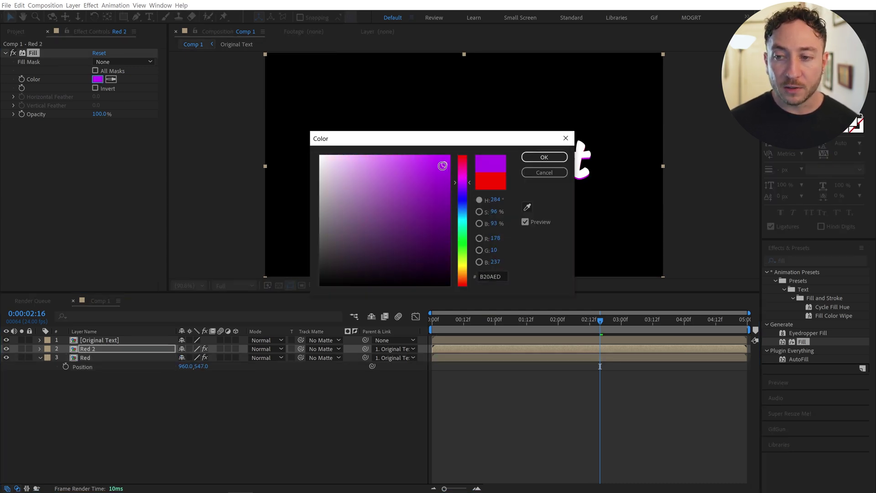
pyautogui.press('Return')
pyautogui.click(146, 350)
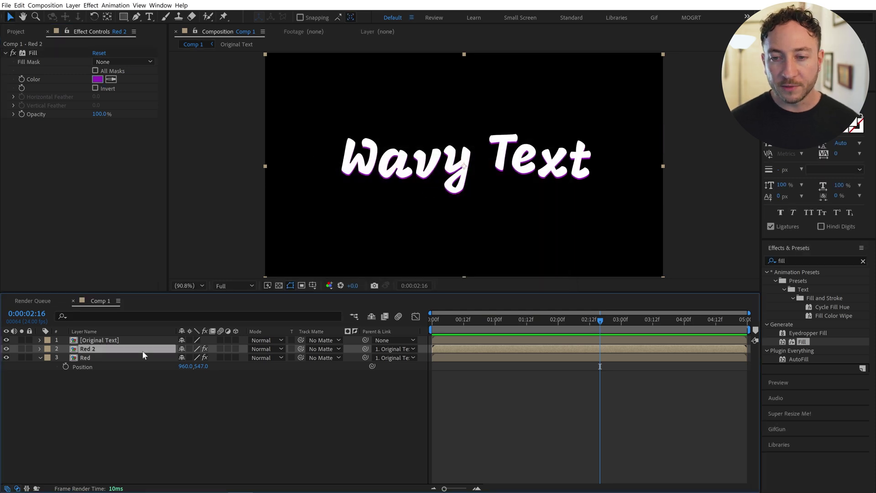
pyautogui.press('Return')
pyautogui.write('Purple')
pyautogui.press('Return')
pyautogui.moveTo(145, 349); pyautogui.dragTo(143, 361)
pyautogui.press('p')
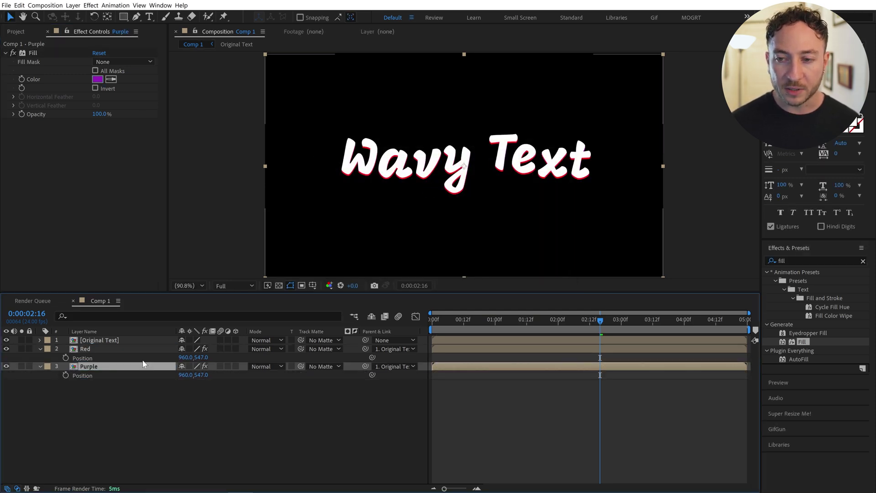
pyautogui.press('Down')
pyautogui.press('Down')
pyautogui.press('Down')
pyautogui.press('Down')
pyautogui.press('Down')
pyautogui.press('Down')
# Duplicate it into a blue-filled 'Blue' copy below Purple, offset lower, and preview the animation
pyautogui.hotkey('ctrl', 'd')
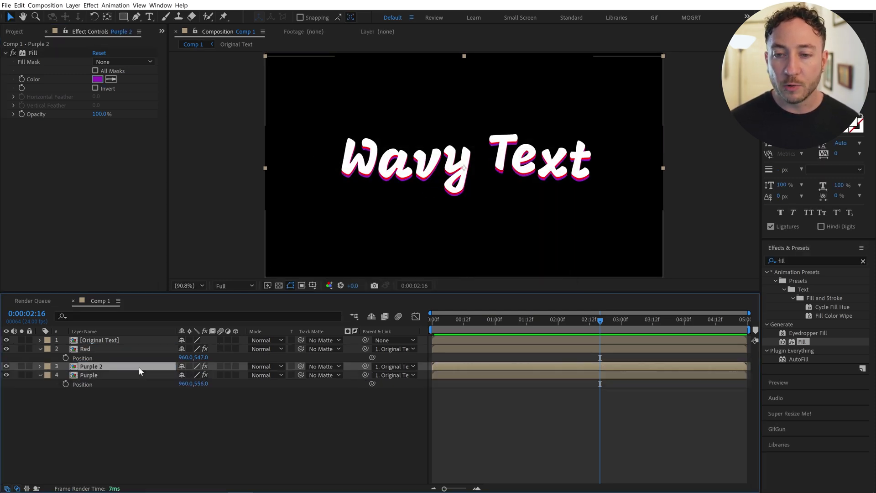
pyautogui.press('Return')
pyautogui.write('Blue')
pyautogui.press('Return')
pyautogui.click(98, 79)
pyautogui.click(462, 201)
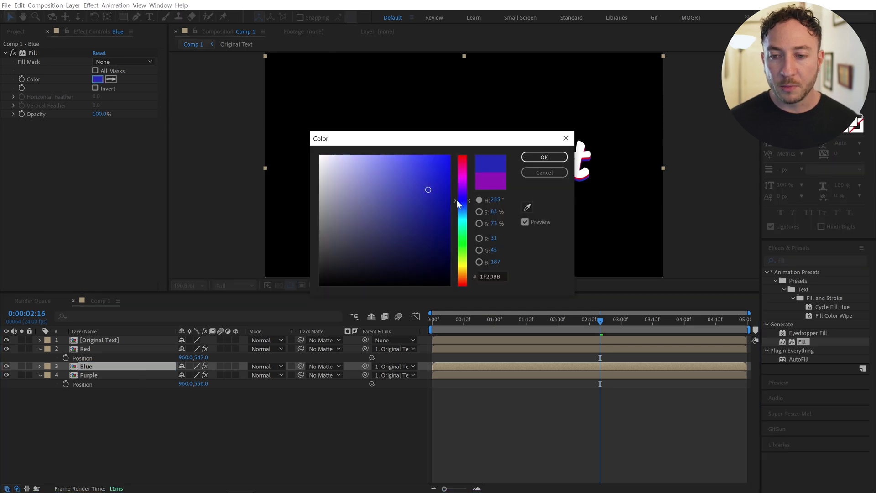
pyautogui.click(437, 173)
pyautogui.press('Return')
pyautogui.moveTo(150, 366); pyautogui.dragTo(146, 381)
pyautogui.press('p')
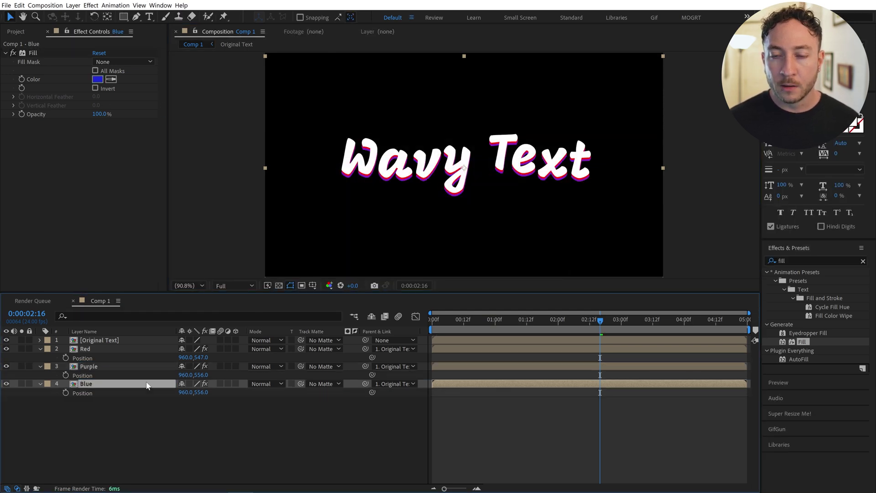
pyautogui.press('space')
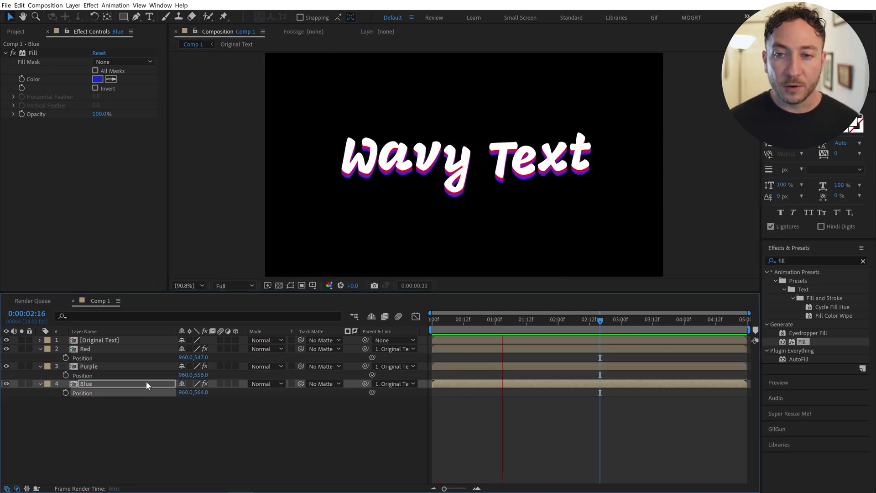
# Add an adjustment layer named 'Blur' just under Original Text
pyautogui.press('space')
pyautogui.click(73, 6)
pyautogui.moveTo(82, 15)
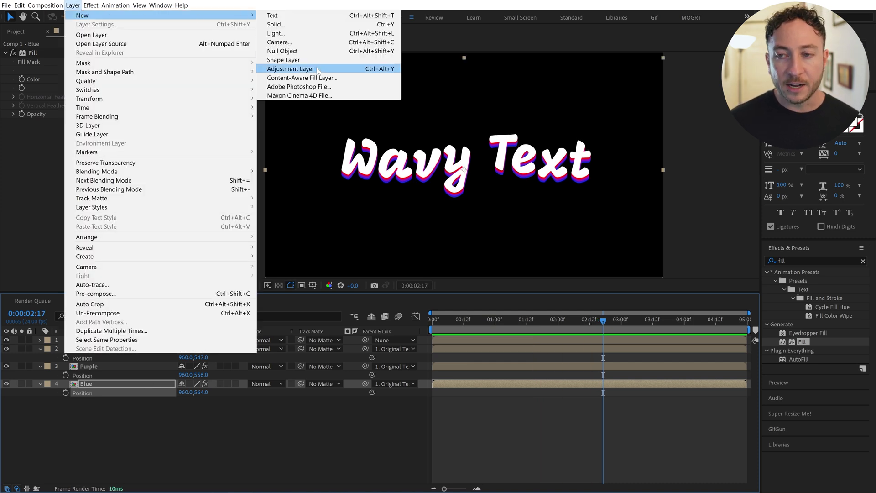
pyautogui.click(319, 68)
pyautogui.moveTo(131, 382); pyautogui.dragTo(120, 346)
pyautogui.press('Return')
pyautogui.write('Blu')
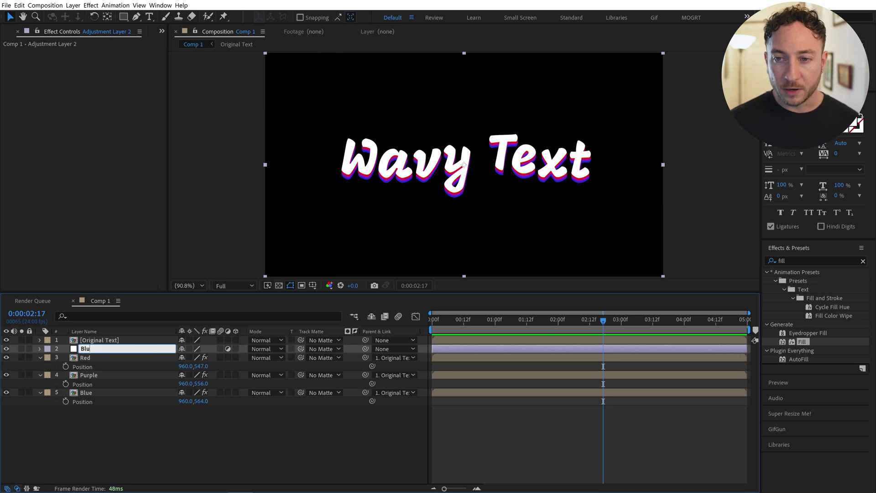
pyautogui.write('r')
pyautogui.press('Return')
# Apply Directional Blur to the Blur layer with Blur Length 9.4, checking it over transparency
pyautogui.doubleClick(788, 261)
pyautogui.write('directional')
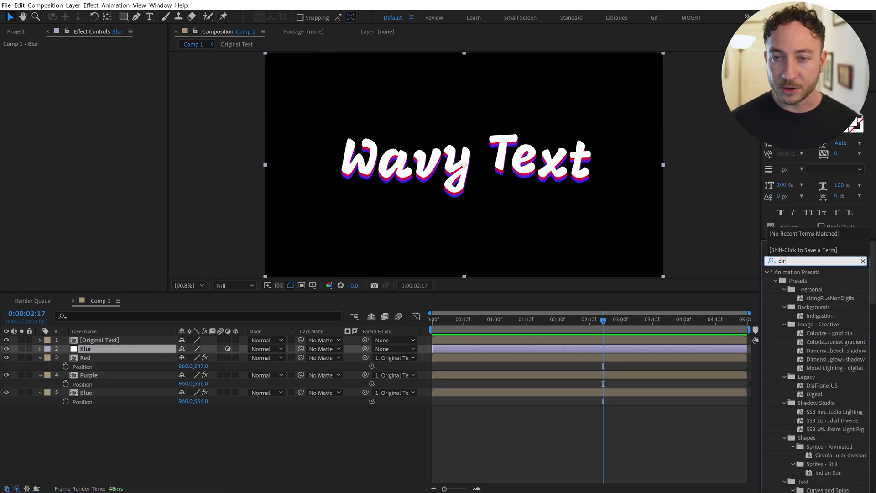
pyautogui.moveTo(817, 316); pyautogui.dragTo(610, 350)
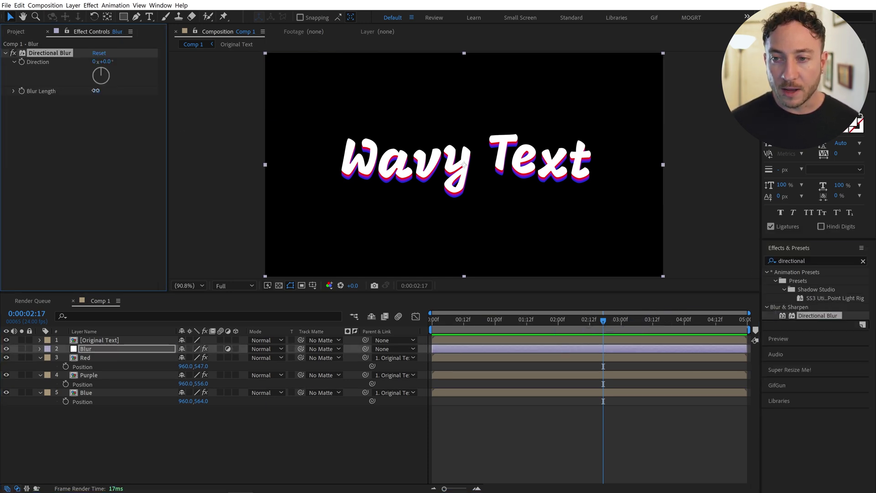
pyautogui.moveTo(95, 90); pyautogui.dragTo(129, 91)
pyautogui.scroll(1, 474, 183)
pyautogui.scroll(2, 474, 183)
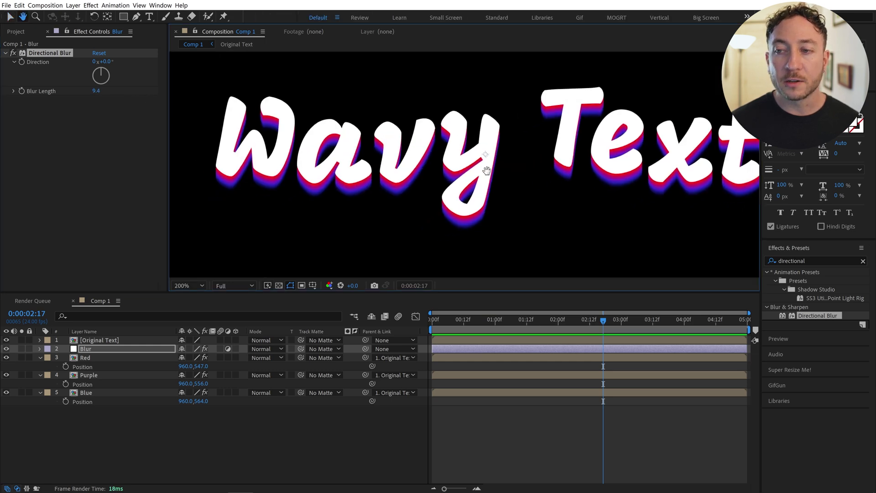
pyautogui.scroll(2, 473, 184)
pyautogui.scroll(2, 474, 183)
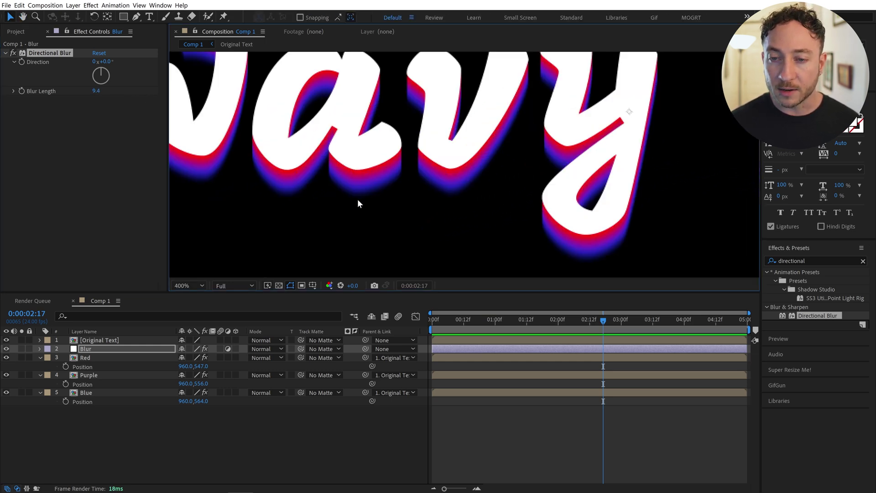
pyautogui.click(278, 286)
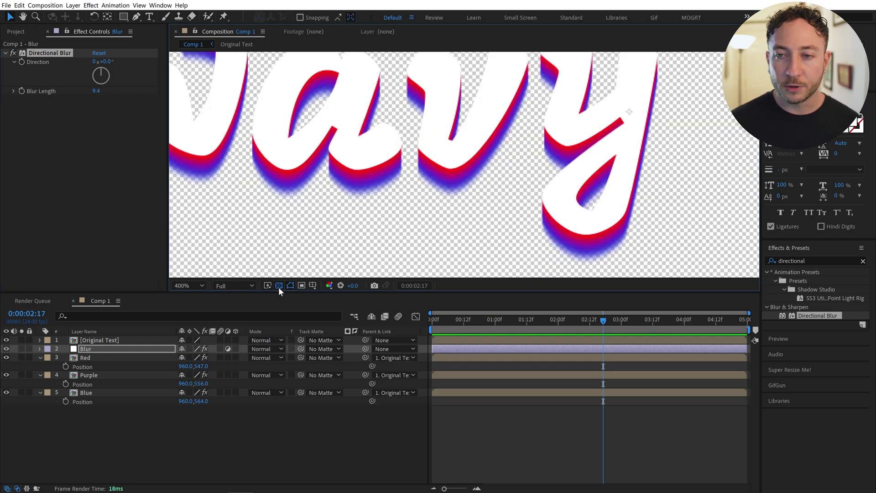
pyautogui.scroll(-2, 319, 192)
# Apply Levels to the Blur layer on the Alpha channel, Input White 34 and Input Black 12
pyautogui.moveTo(322, 186); pyautogui.dragTo(318, 211)
pyautogui.click(817, 261)
pyautogui.write('levels')
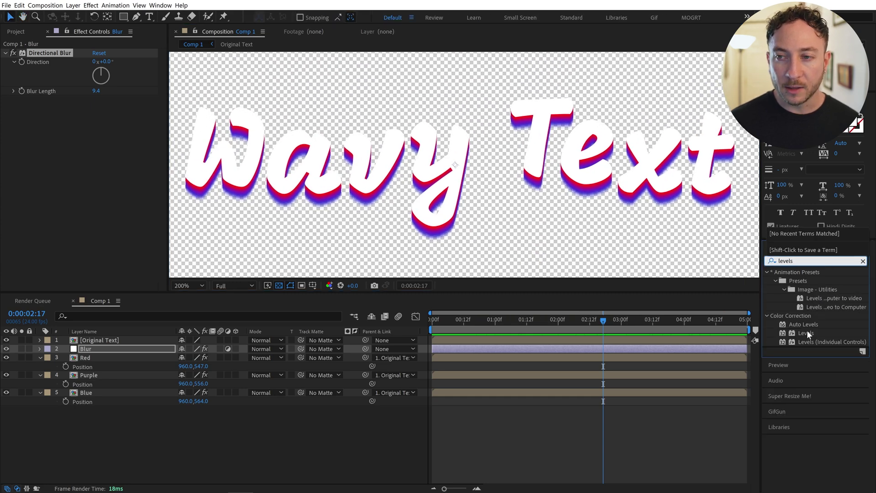
pyautogui.doubleClick(806, 333)
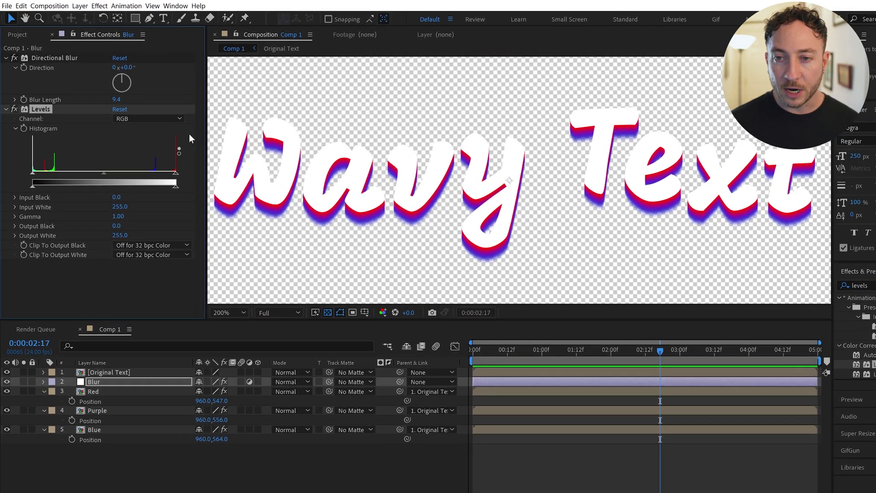
pyautogui.click(188, 126)
pyautogui.click(155, 178)
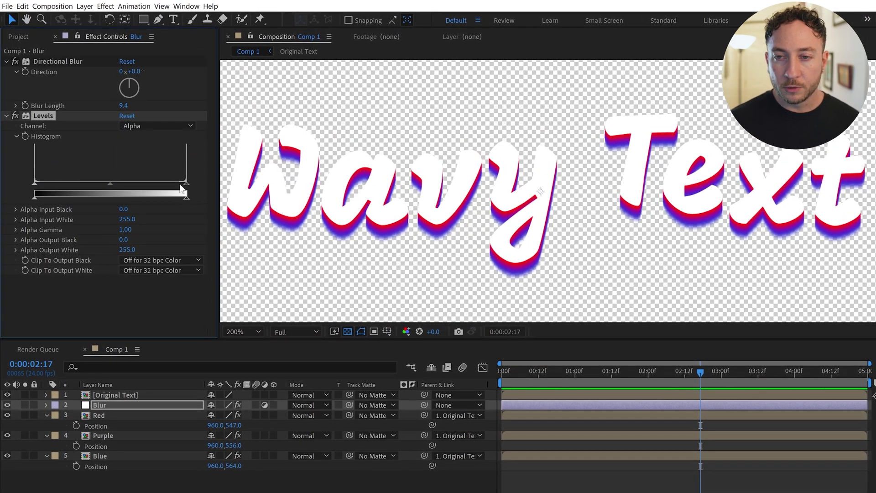
pyautogui.moveTo(186, 183); pyautogui.dragTo(57, 184)
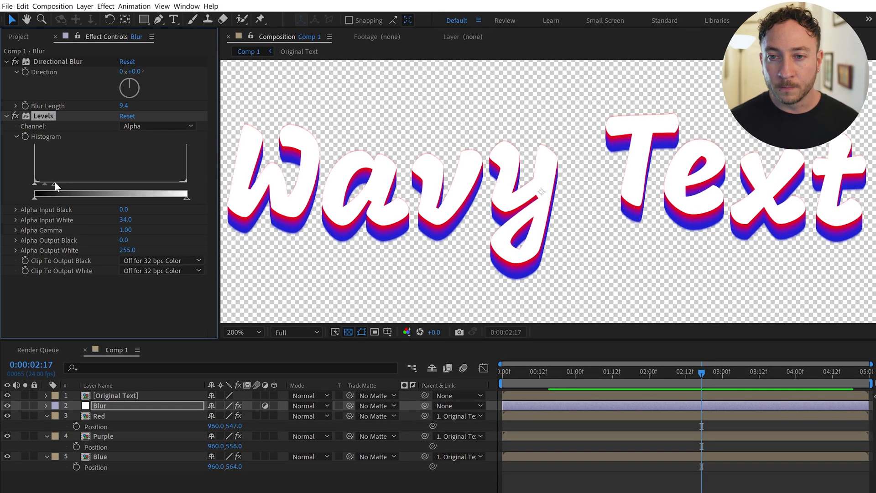
pyautogui.moveTo(55, 182)
pyautogui.mouseDown()
pyautogui.moveTo(40, 182)
pyautogui.moveTo(53, 186)
pyautogui.mouseUp()
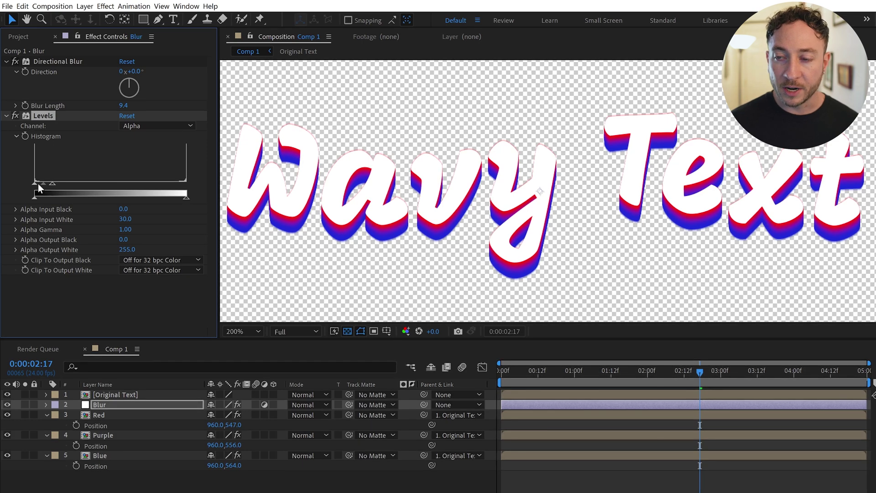
pyautogui.moveTo(34, 183); pyautogui.dragTo(52, 186)
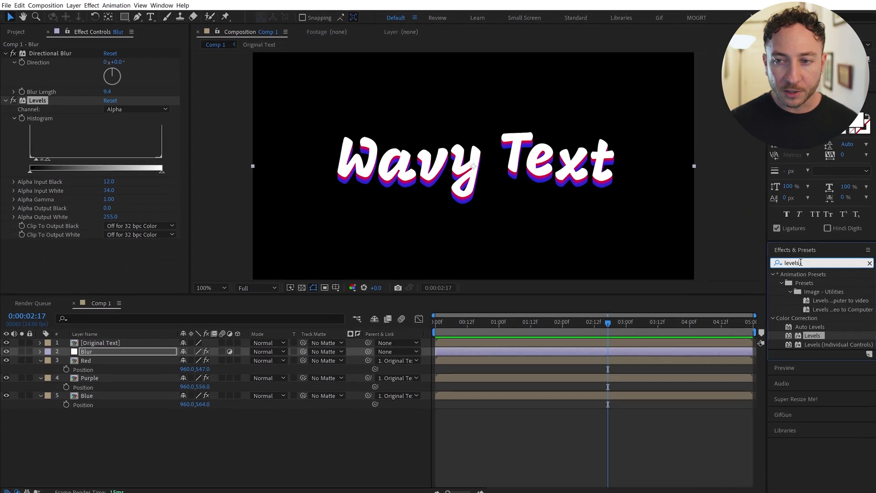
# Add Glow to the Blur layer with a Glow Radius of about 39
pyautogui.doubleClick(801, 262)
pyautogui.write('glow')
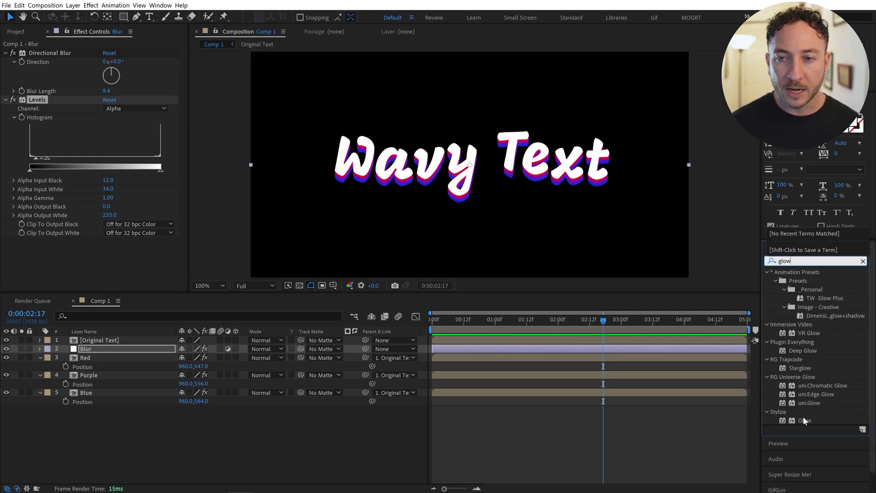
pyautogui.moveTo(805, 420); pyautogui.dragTo(114, 349)
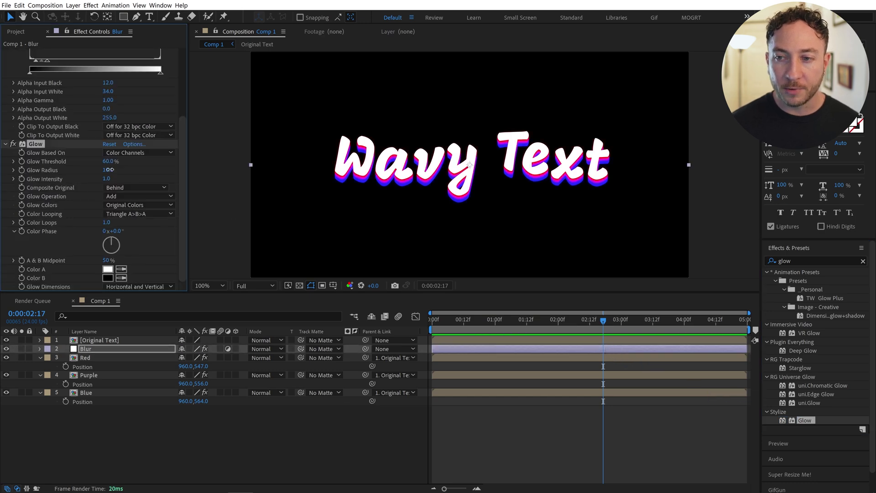
pyautogui.moveTo(110, 169)
pyautogui.mouseDown()
pyautogui.moveTo(122, 168)
pyautogui.moveTo(87, 179)
pyautogui.mouseUp()
pyautogui.click(300, 286)
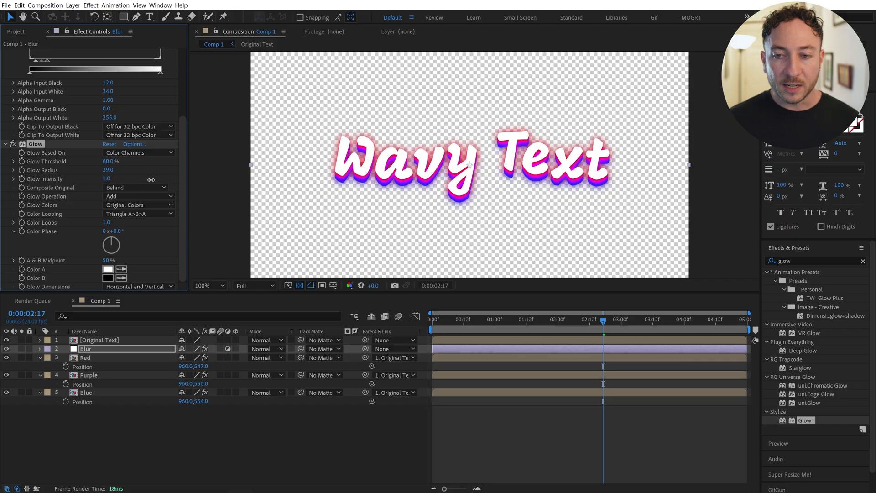
# Set the Glow's Compositing Options Effect Opacity to 50%
pyautogui.press('e')
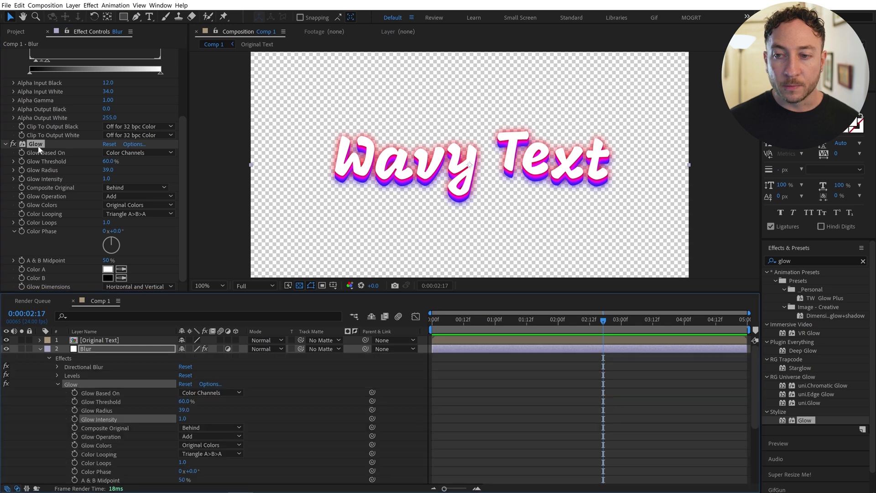
pyautogui.scroll(-5, 756, 401)
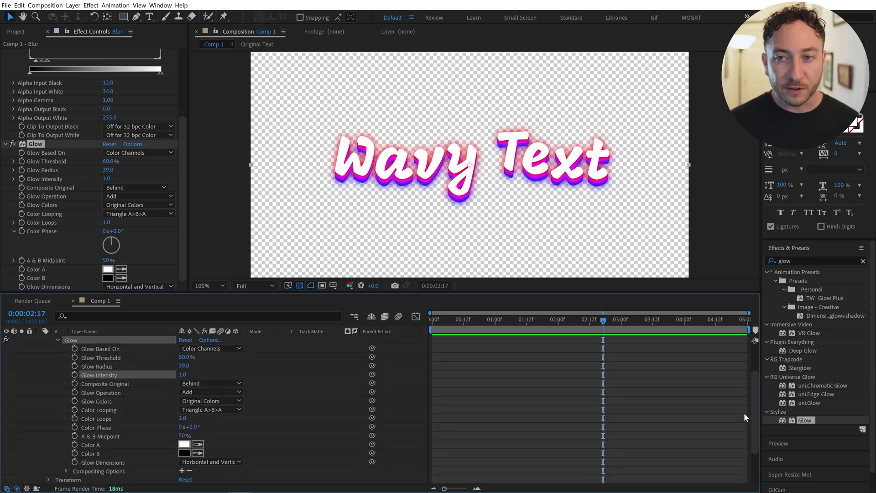
pyautogui.click(122, 471)
pyautogui.click(64, 470)
pyautogui.scroll(-5, 64, 469)
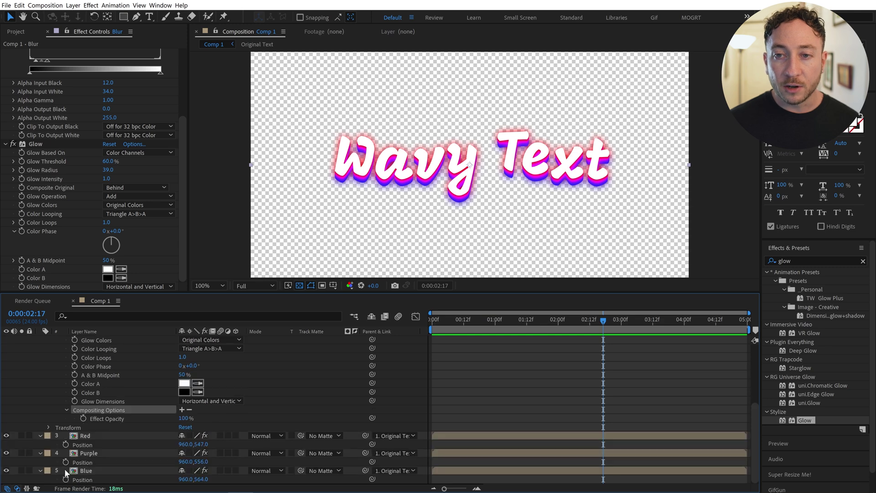
pyautogui.moveTo(186, 419); pyautogui.dragTo(168, 419)
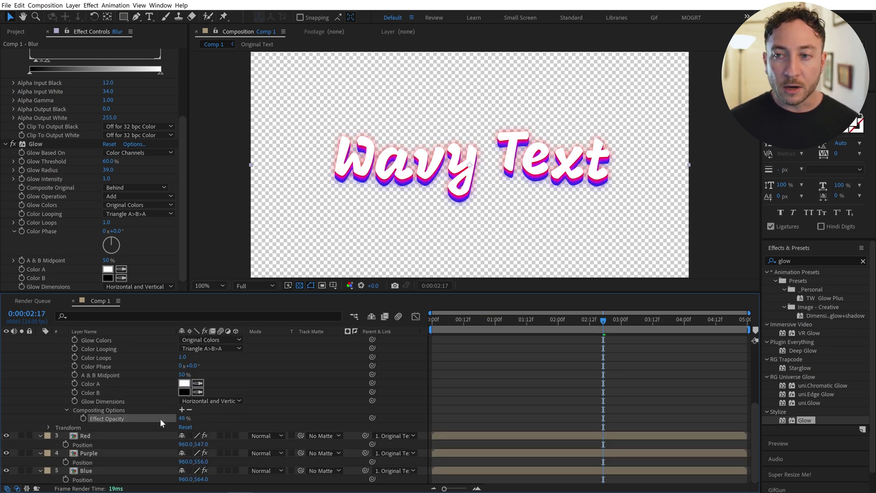
pyautogui.click(182, 419)
pyautogui.write('50')
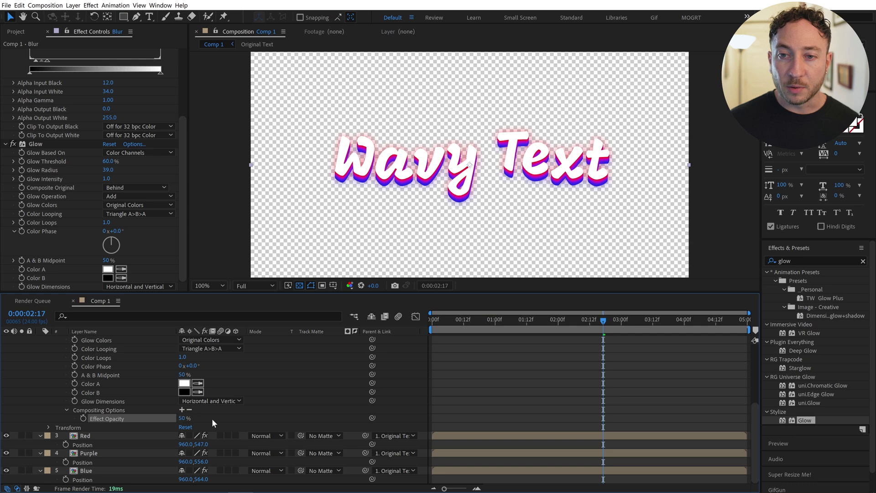
pyautogui.press('Return')
pyautogui.click(41, 349)
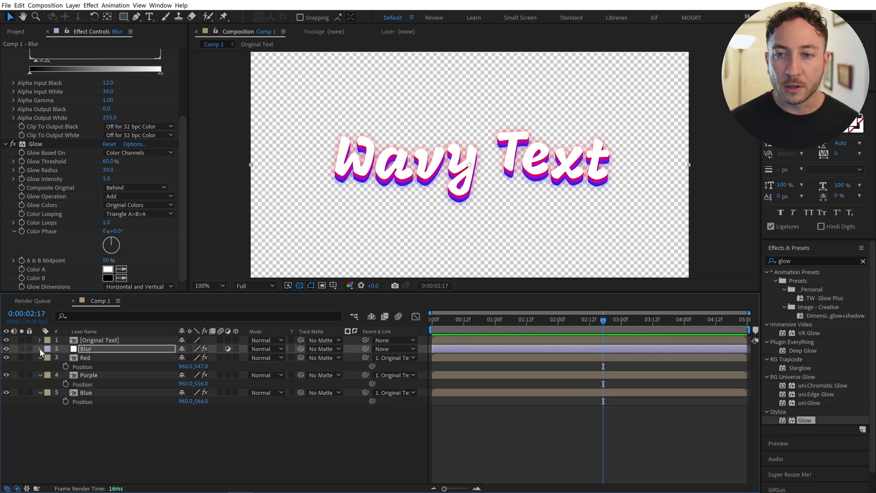
pyautogui.click(300, 285)
# Add Fast Box Blur to the Original Text layer and raise its blur radius
pyautogui.click(282, 339)
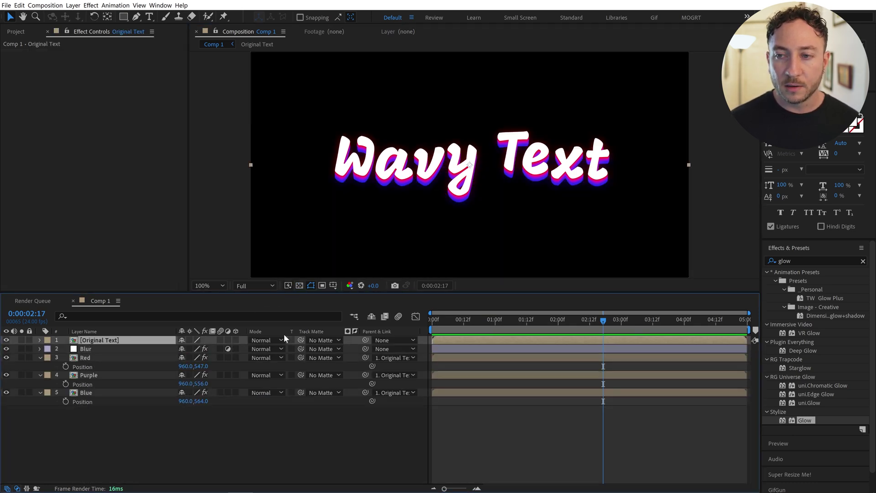
pyautogui.doubleClick(806, 261)
pyautogui.write('fast')
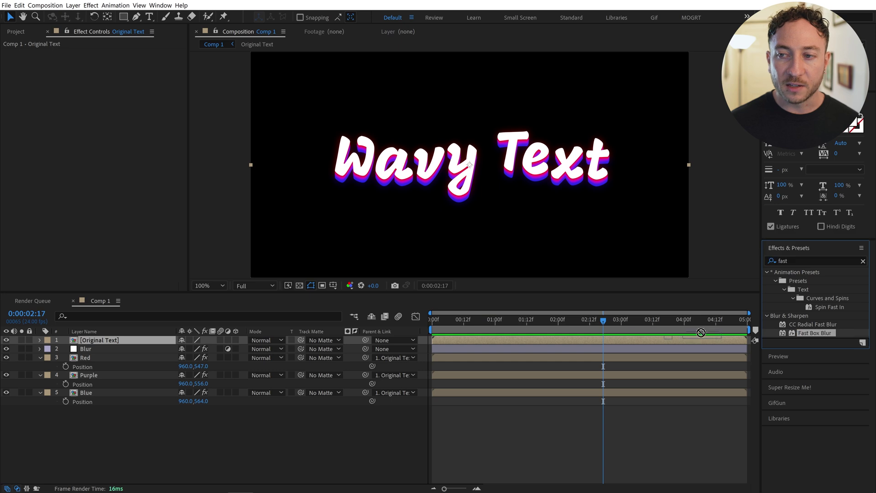
pyautogui.moveTo(815, 333); pyautogui.dragTo(607, 340)
pyautogui.press('.')
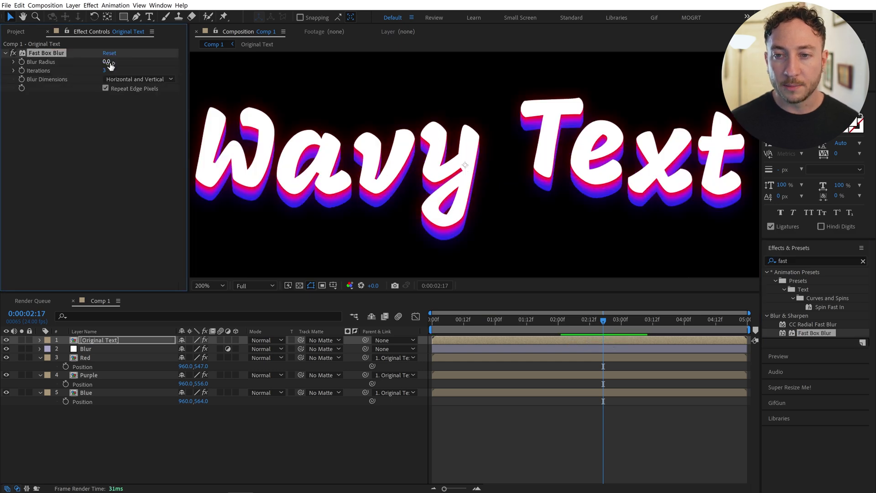
pyautogui.moveTo(106, 62); pyautogui.dragTo(112, 61)
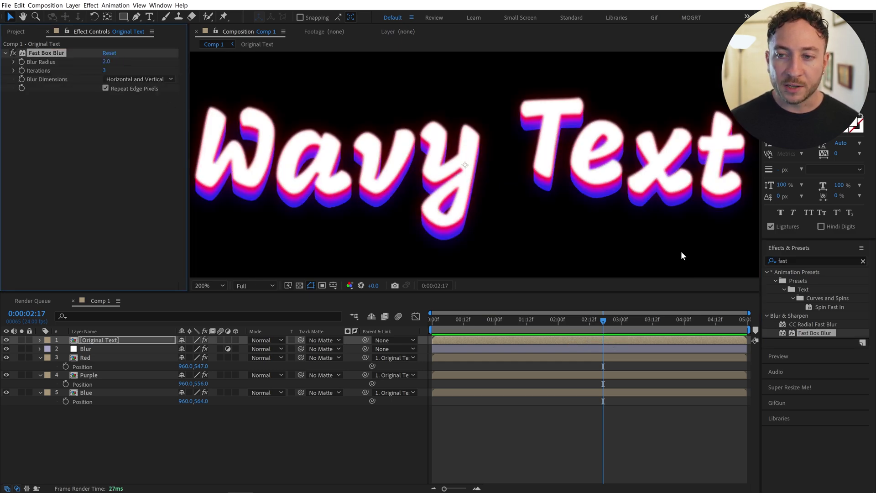
# Add CC Composite with RGB Only off, then set Blur Radius 3 and Iterations 2
pyautogui.doubleClick(795, 260)
pyautogui.write('cc comp')
pyautogui.moveTo(807, 281)
pyautogui.mouseDown()
pyautogui.moveTo(718, 300)
pyautogui.moveTo(605, 345)
pyautogui.mouseUp()
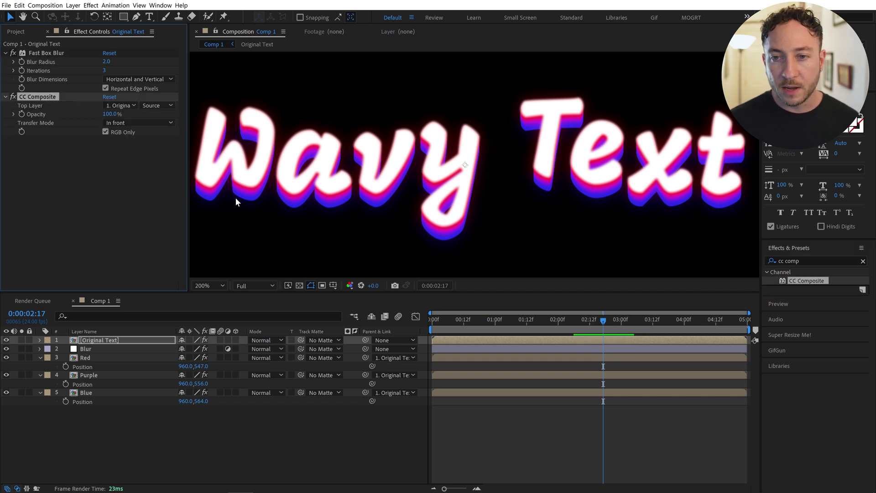
pyautogui.click(106, 131)
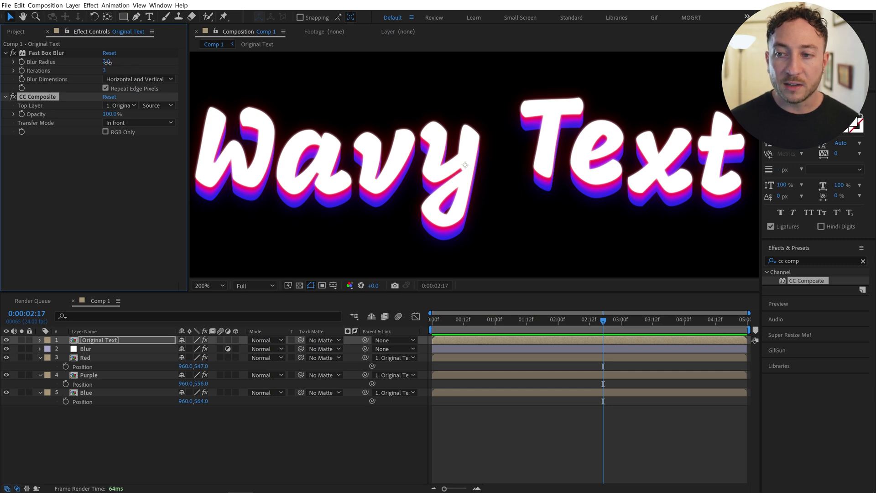
pyautogui.moveTo(107, 62); pyautogui.dragTo(107, 66)
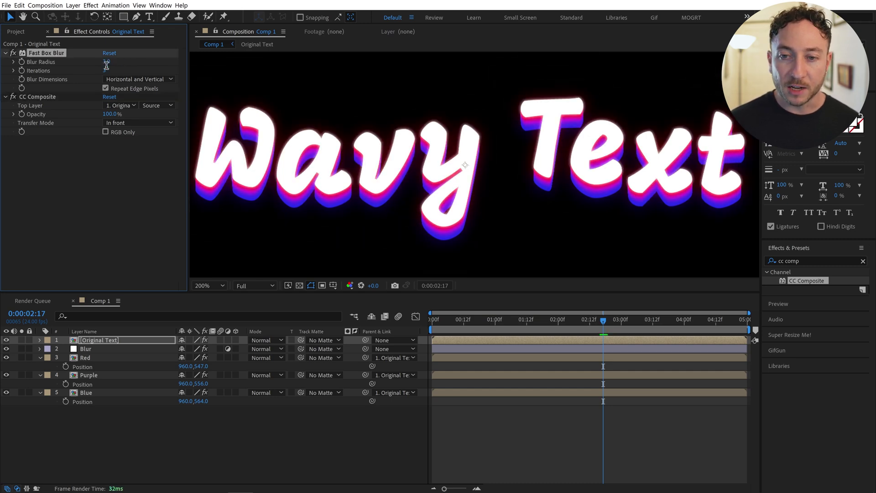
pyautogui.click(107, 70)
pyautogui.write('2')
pyautogui.press('Return')
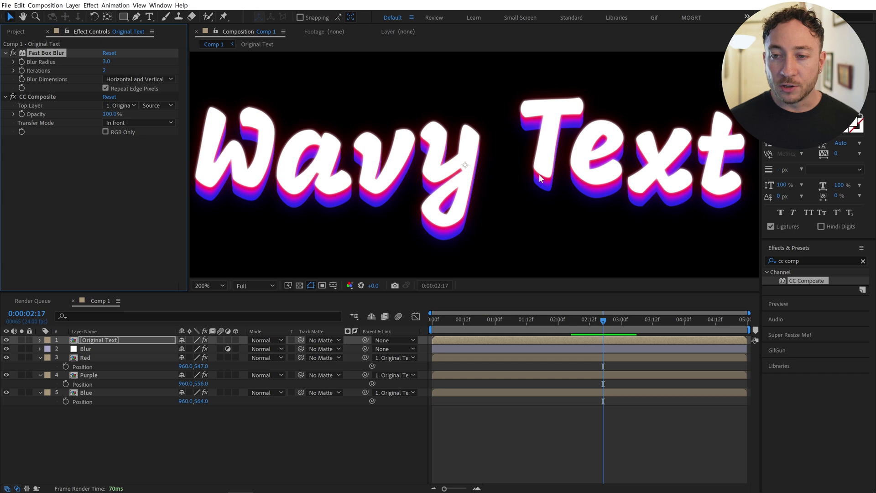
pyautogui.hotkey('shift', '/')
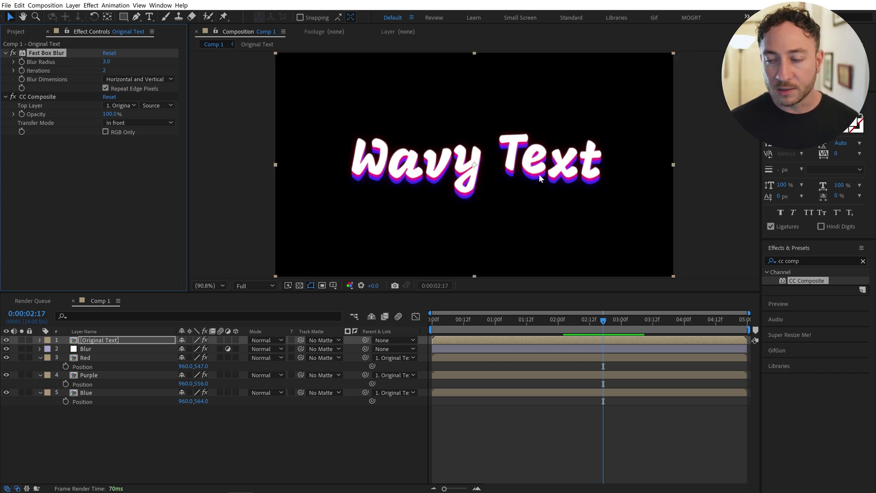
pyautogui.moveTo(603, 321); pyautogui.dragTo(424, 318)
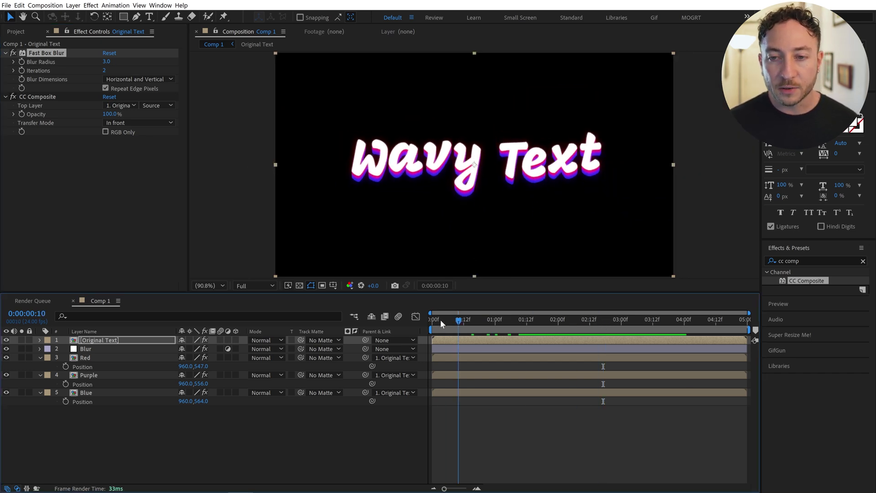
pyautogui.press('space')
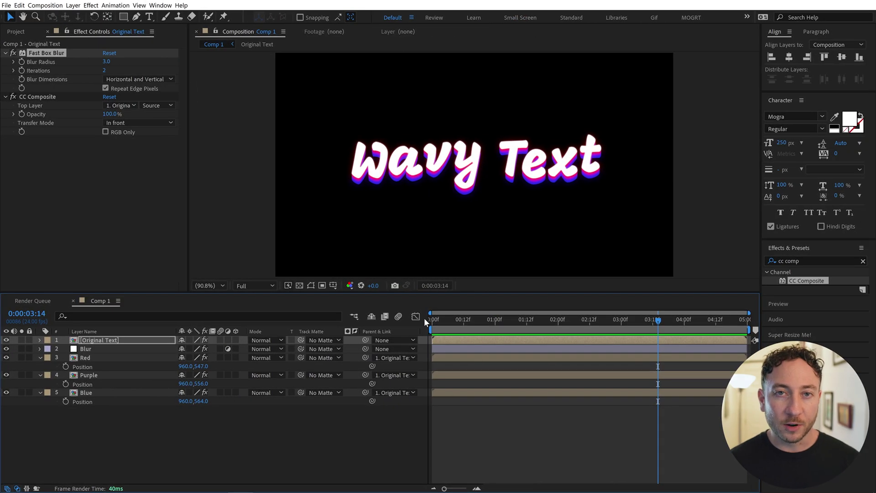
# Open the Essential Graphics panel and expand the Wavy Text layer's text properties in the Original Text precomp
pyautogui.click(160, 5)
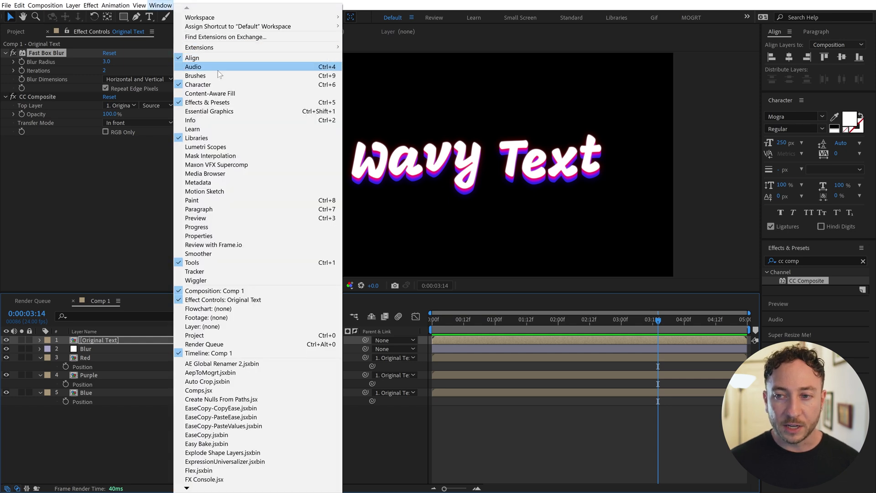
pyautogui.click(240, 111)
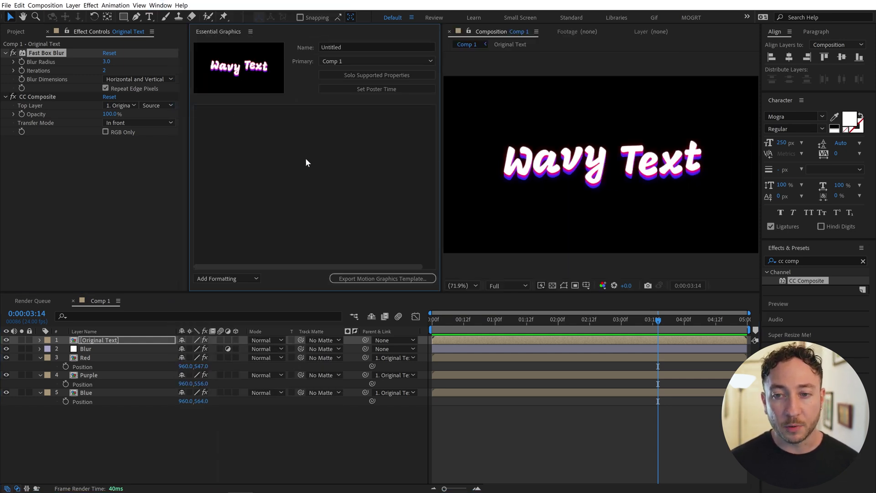
pyautogui.doubleClick(122, 340)
pyautogui.click(120, 338)
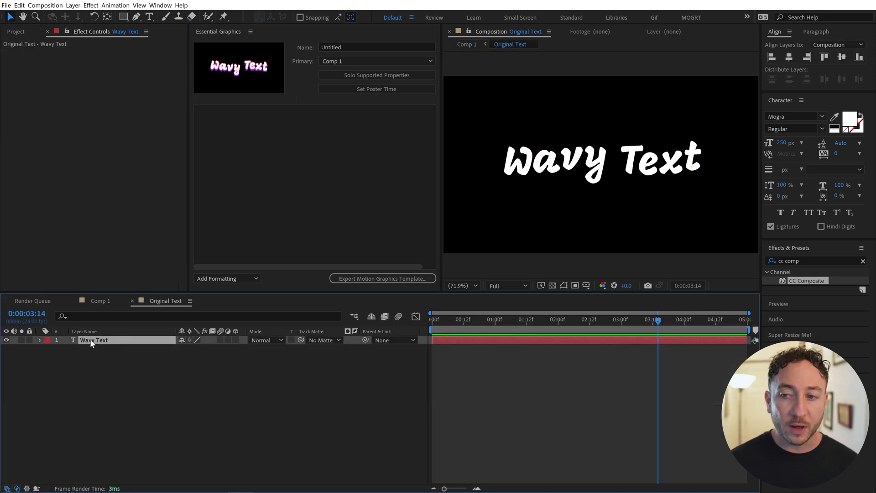
pyautogui.click(39, 340)
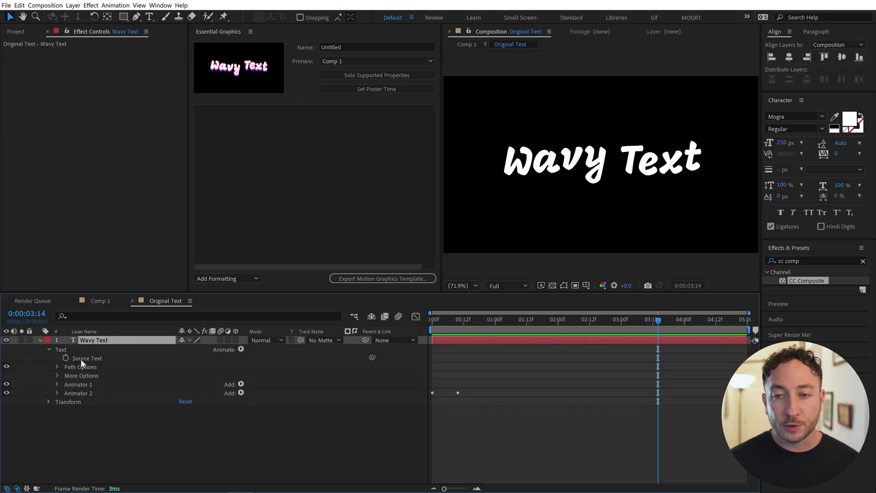
# Add Source Text to Essential Graphics and change it to 'Edit in here'
pyautogui.moveTo(81, 359); pyautogui.dragTo(325, 127)
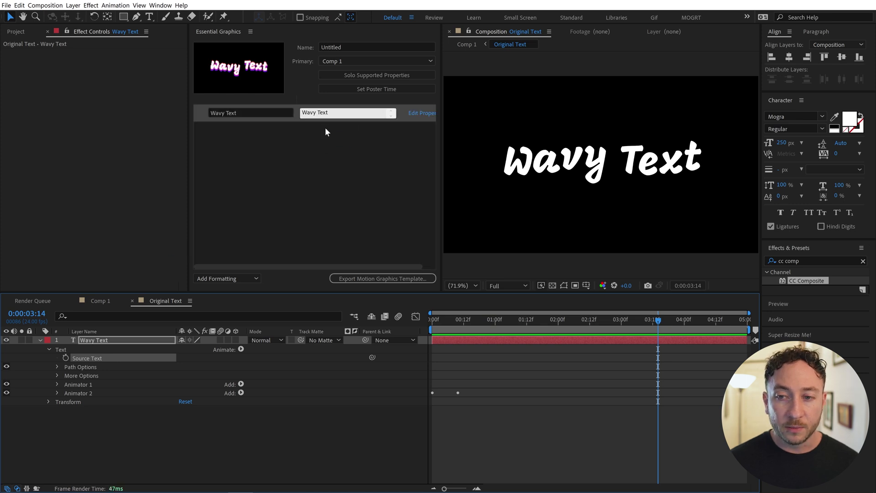
pyautogui.click(343, 113)
pyautogui.write('Edit in here')
pyautogui.press('Return')
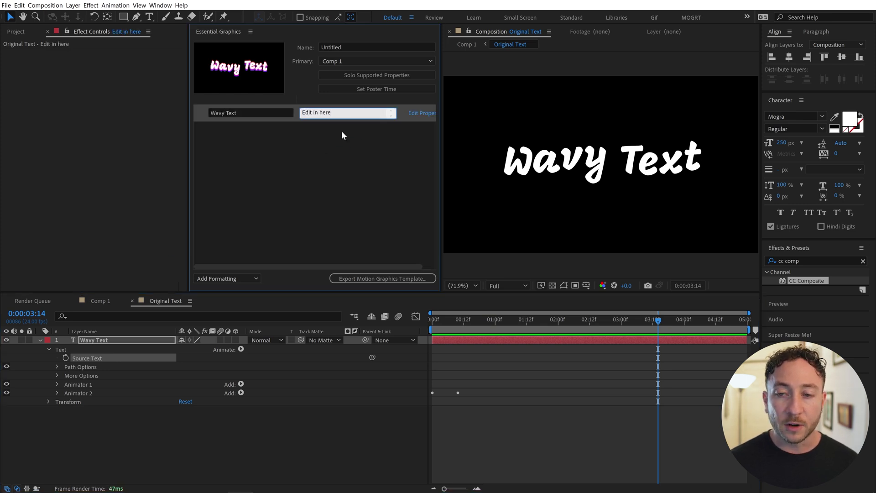
pyautogui.moveTo(442, 126); pyautogui.dragTo(455, 124)
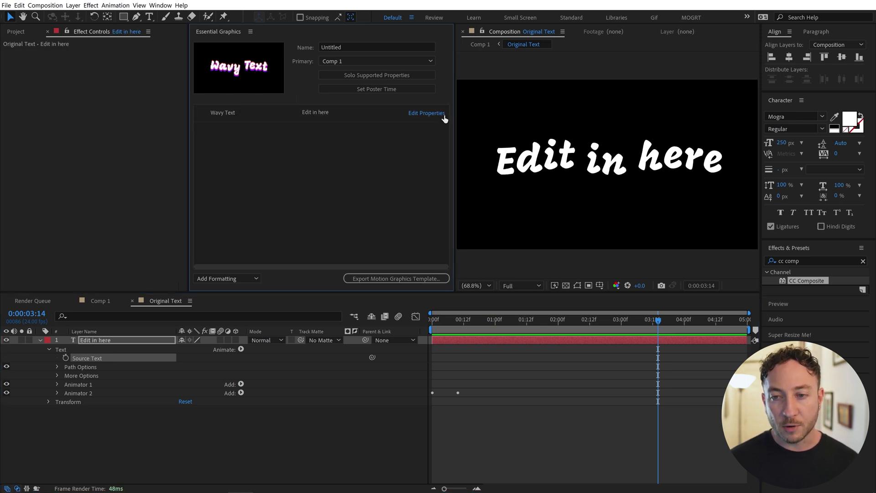
# Allow custom font selection for the Source Text template property
pyautogui.click(444, 118)
pyautogui.click(259, 226)
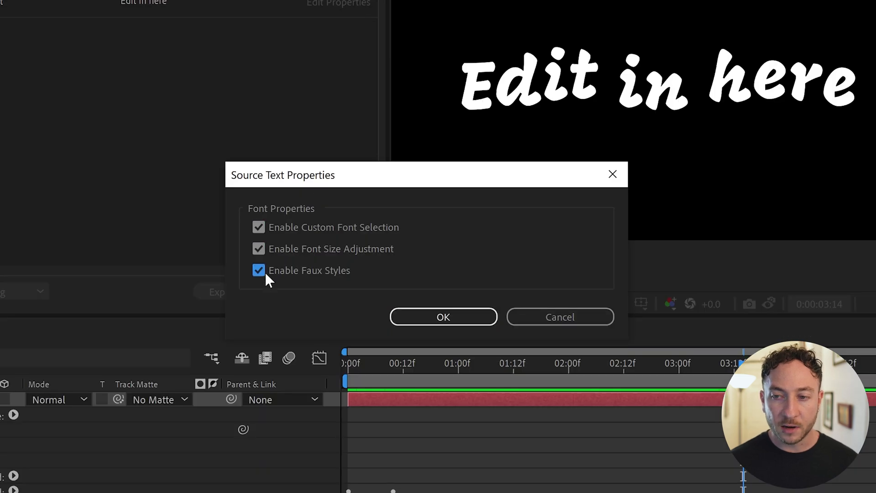
pyautogui.click(444, 317)
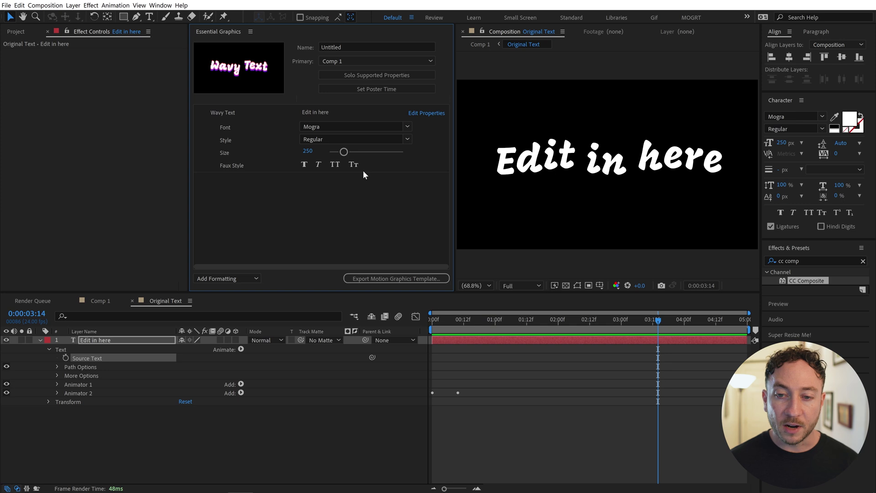
# Add Animator 1's wave position as a 'Wave Height' property set to 20
pyautogui.click(58, 385)
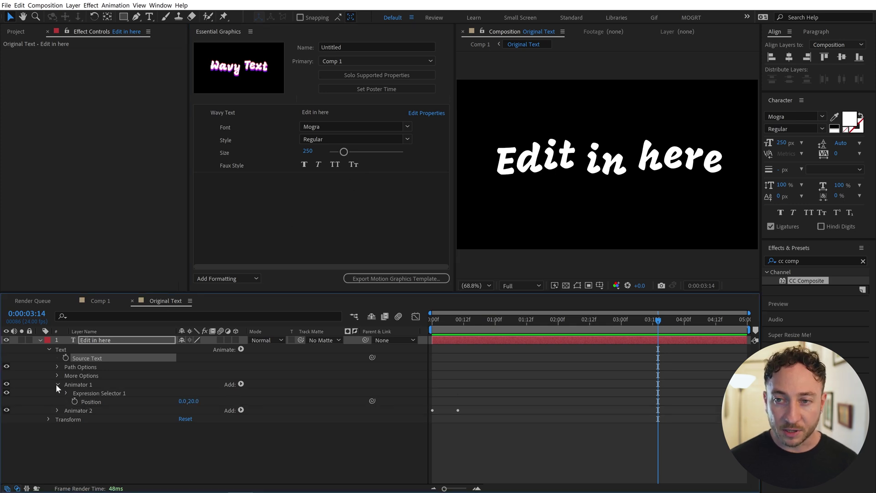
pyautogui.moveTo(91, 402)
pyautogui.mouseDown()
pyautogui.moveTo(269, 197)
pyautogui.moveTo(268, 180)
pyautogui.moveTo(329, 184)
pyautogui.mouseUp()
pyautogui.write('Wave Height')
pyautogui.press('Return')
pyautogui.write('20')
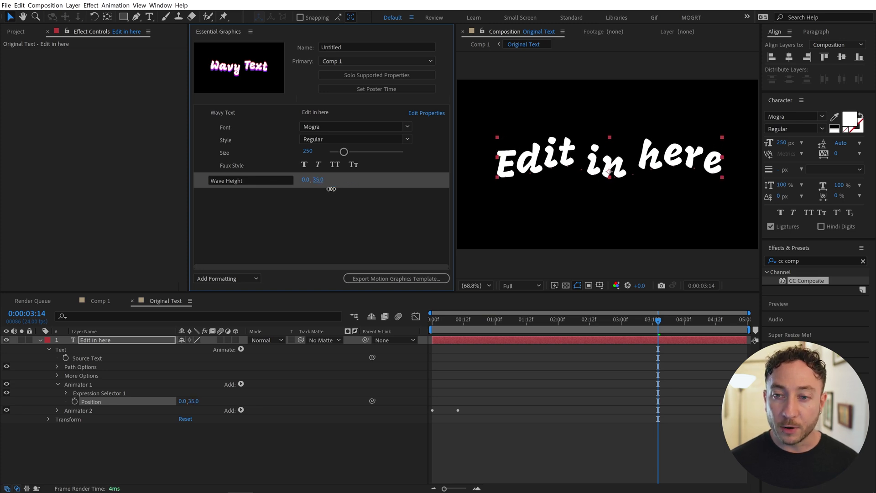
pyautogui.press('Return')
# Name the template 'Wavy Text' and export it to the Local Templates Folder, accepting the font warning
pyautogui.click(376, 47)
pyautogui.write('Wavy Text')
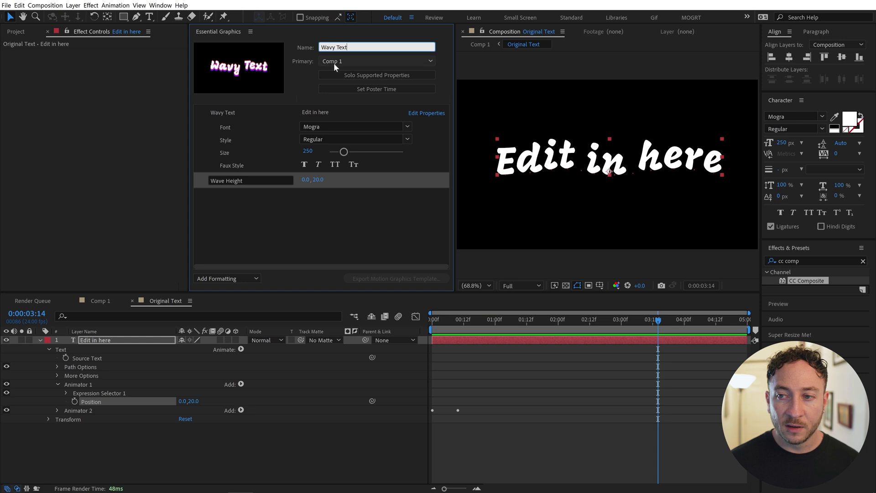
pyautogui.click(316, 103)
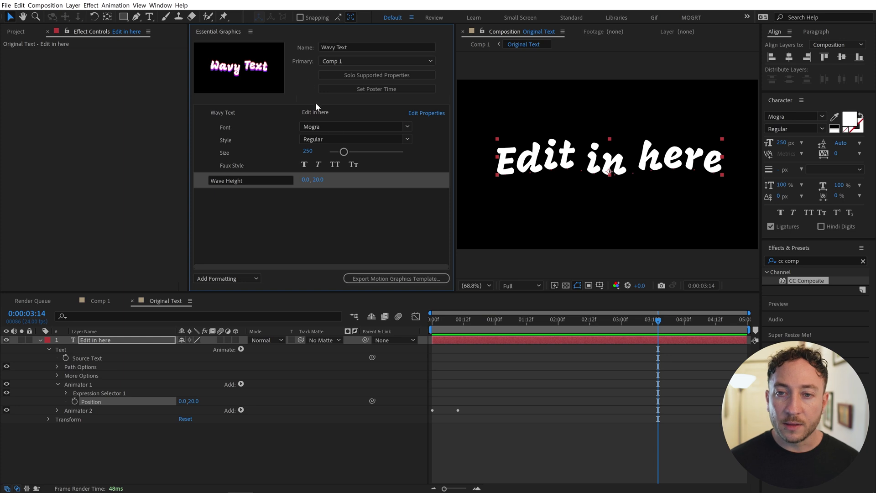
pyautogui.click(442, 281)
pyautogui.click(463, 260)
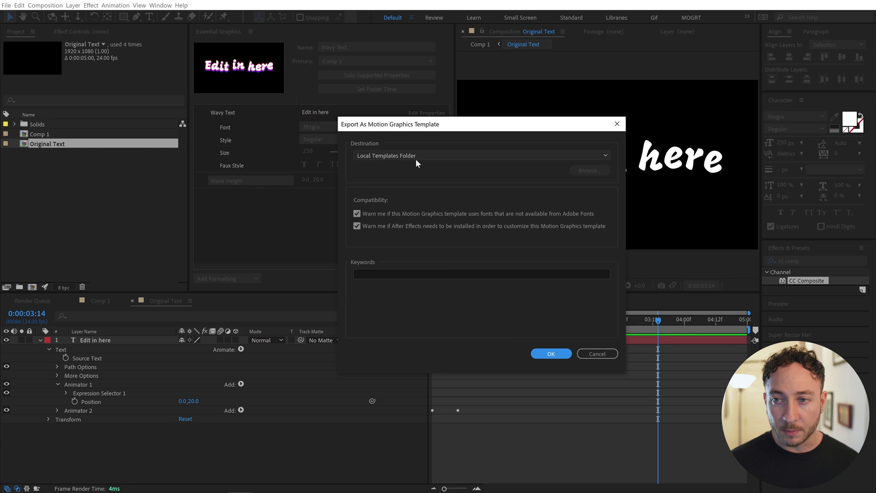
pyautogui.click(561, 356)
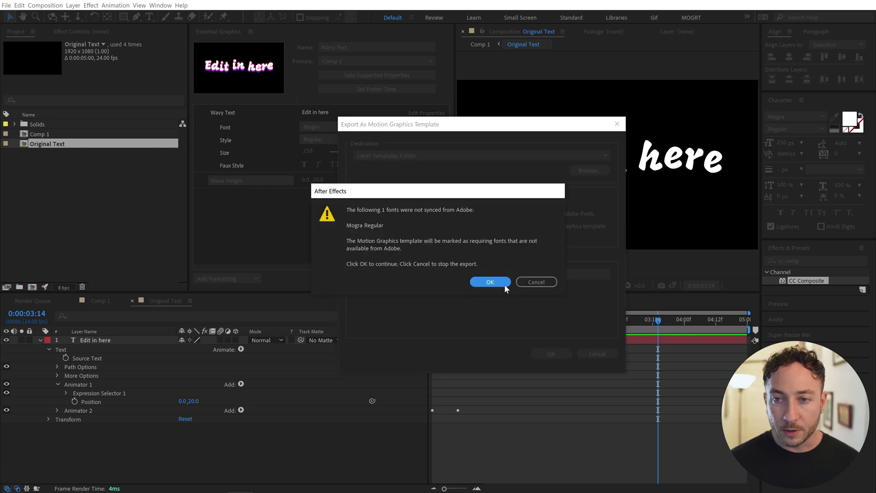
pyautogui.click(493, 282)
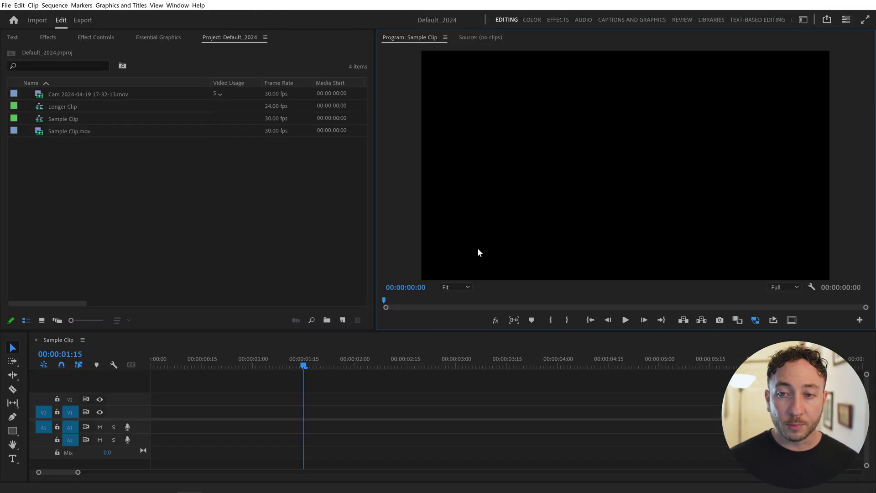
# Place the Wavy Text template from Essential Graphics Browse at the sequence start and play it
pyautogui.click(645, 21)
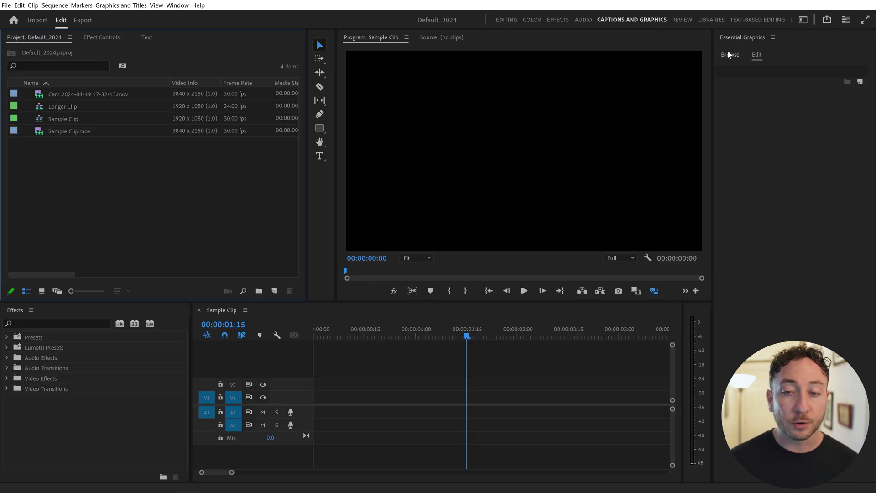
pyautogui.click(738, 55)
pyautogui.write('wavy')
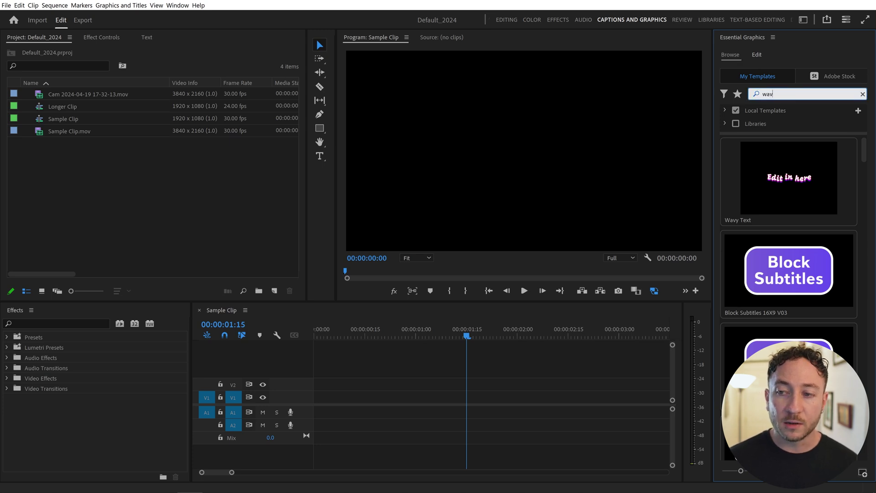
pyautogui.press('Return')
pyautogui.moveTo(533, 262); pyautogui.dragTo(322, 386)
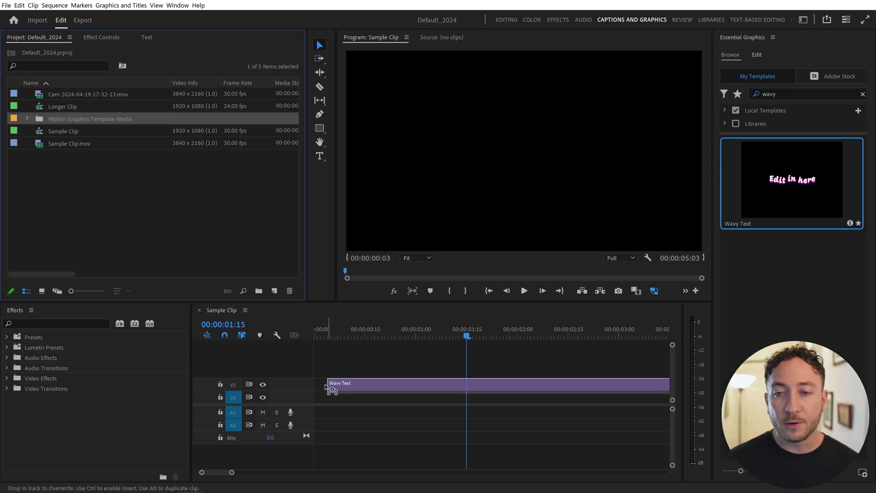
pyautogui.moveTo(464, 333); pyautogui.dragTo(325, 337)
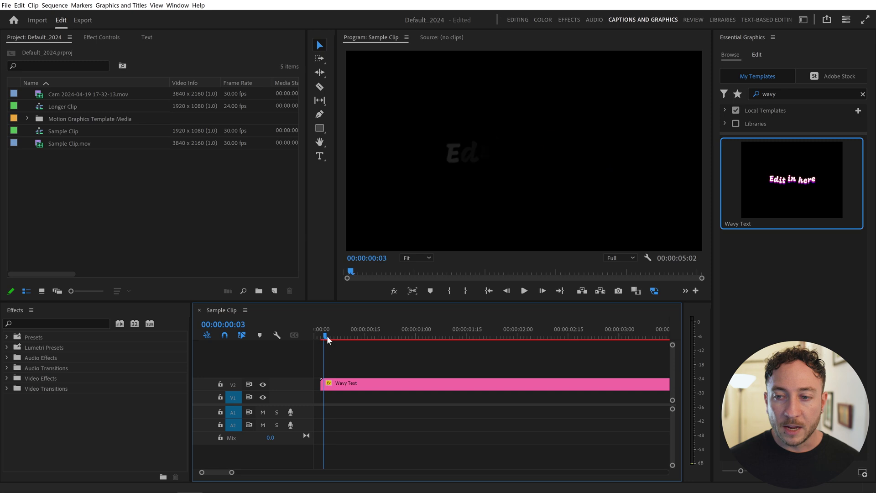
pyautogui.press('space')
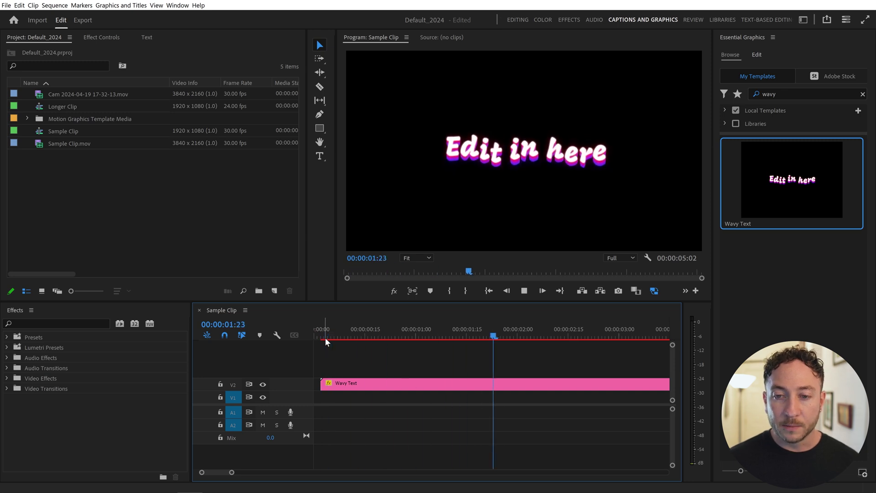
# Change the Wavy Text clip's text to 'in Premiere' in Essential Graphics
pyautogui.click(402, 381)
pyautogui.click(650, 137)
pyautogui.write('in Premiere')
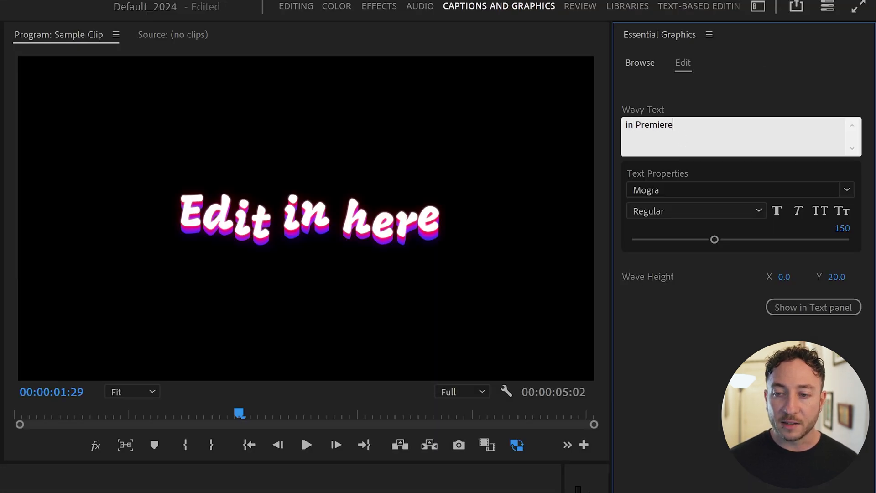
pyautogui.click(705, 168)
# Try other fonts, text sizes and Wave Height values on the title
pyautogui.click(711, 190)
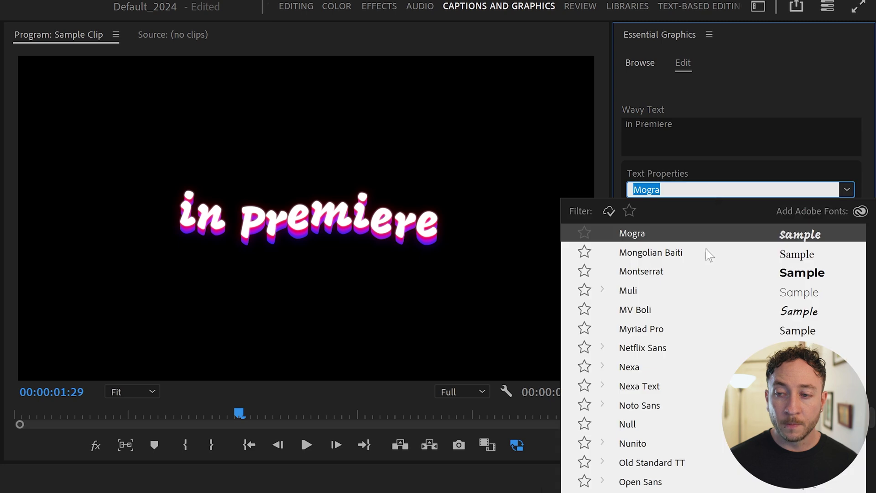
pyautogui.click(702, 273)
pyautogui.moveTo(718, 239); pyautogui.dragTo(755, 239)
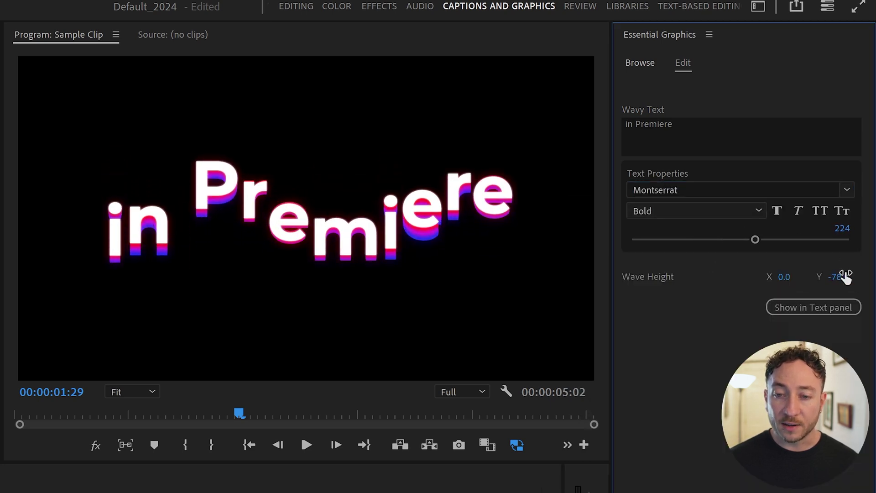
pyautogui.moveTo(845, 276); pyautogui.dragTo(840, 277)
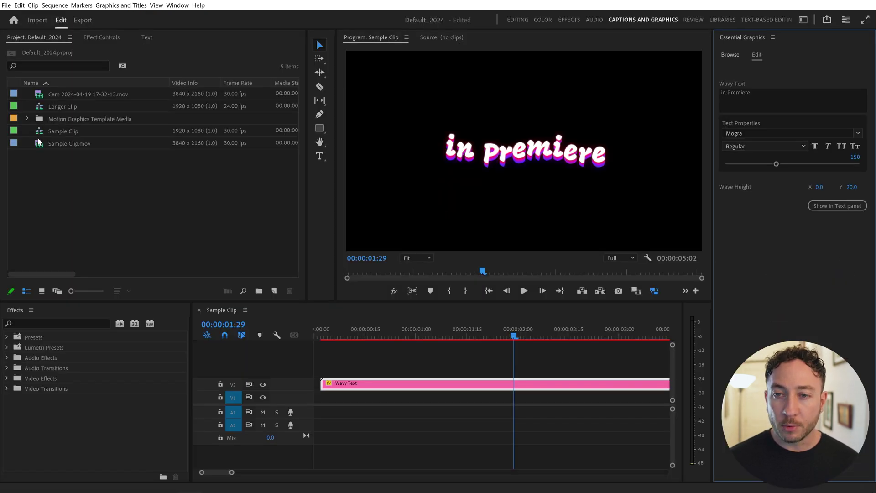
# Put Sample Clip.mov on V1 under the title and transcribe it
pyautogui.moveTo(69, 144); pyautogui.dragTo(320, 396)
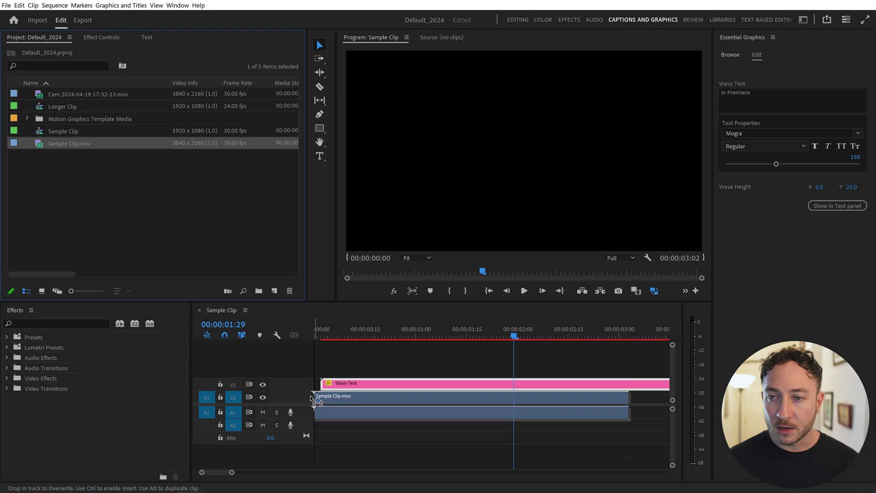
pyautogui.click(147, 37)
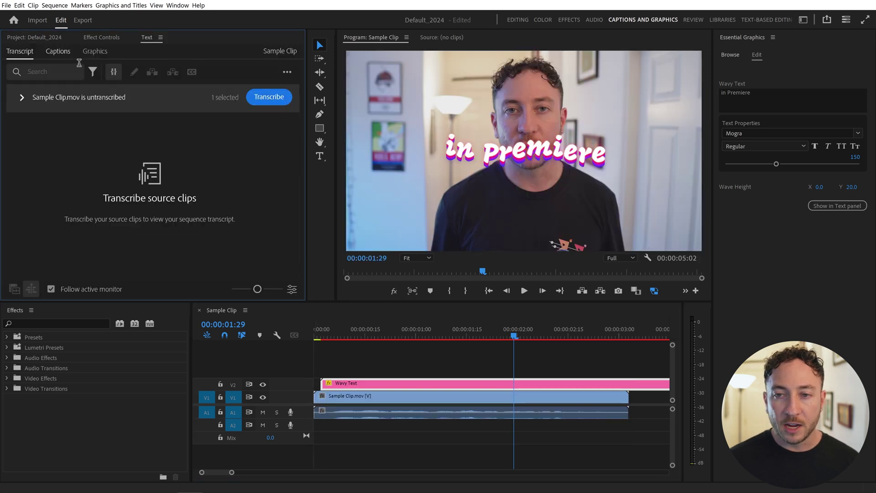
pyautogui.click(248, 96)
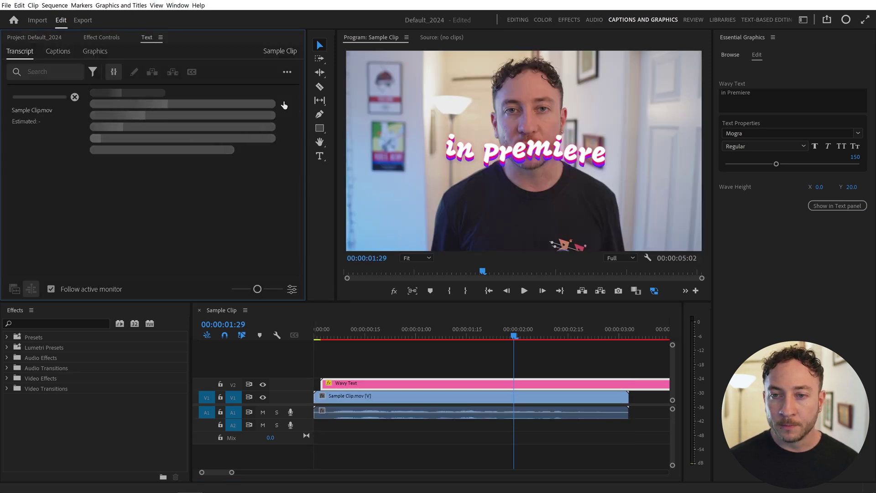
# Capitalise 'Premiere' in the transcript and shorten the caption maximum length to 11 characters
pyautogui.doubleClick(159, 106)
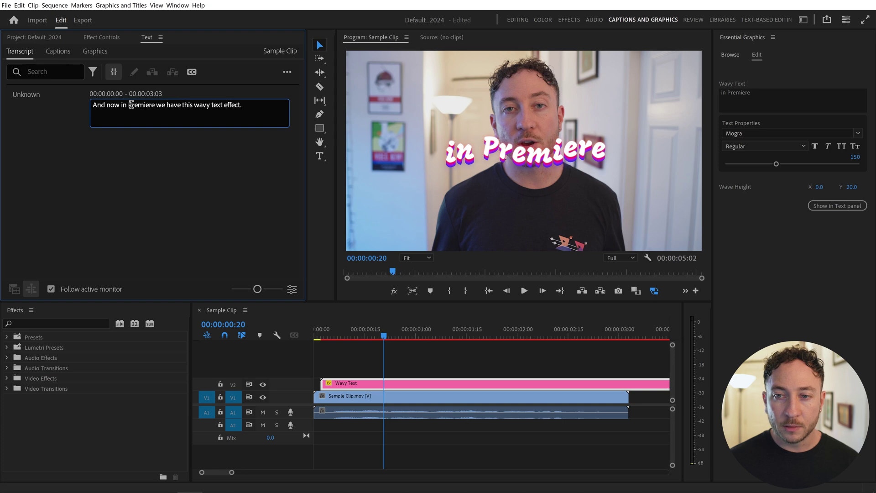
pyautogui.press('BackSpace')
pyautogui.write('P')
pyautogui.press('Return')
pyautogui.click(192, 72)
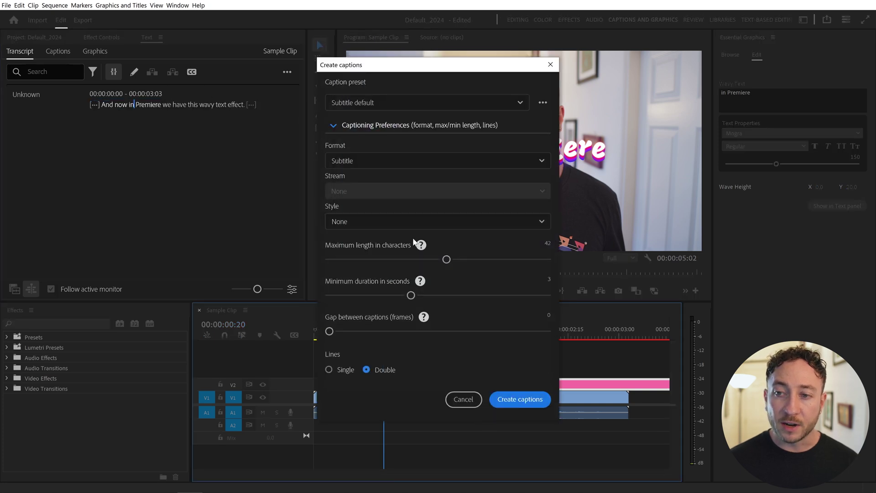
pyautogui.moveTo(447, 259); pyautogui.dragTo(368, 249)
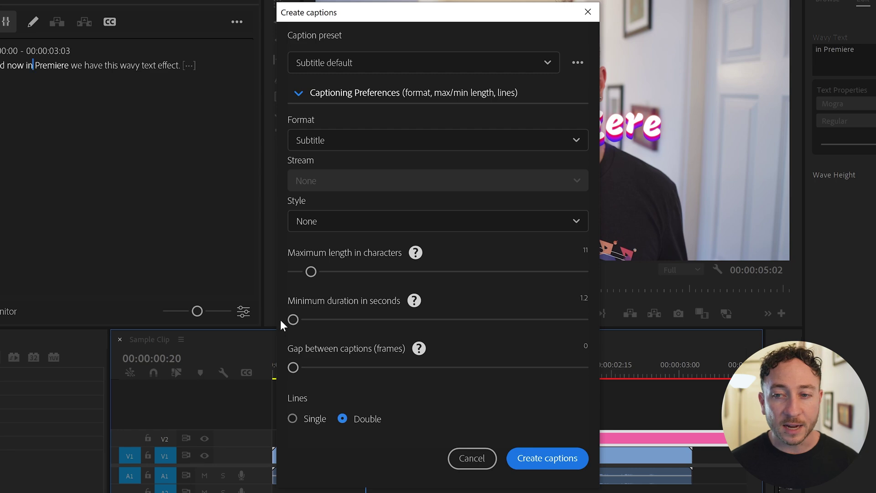
# Generate captions from the transcript and grab the first caption's text
pyautogui.click(579, 465)
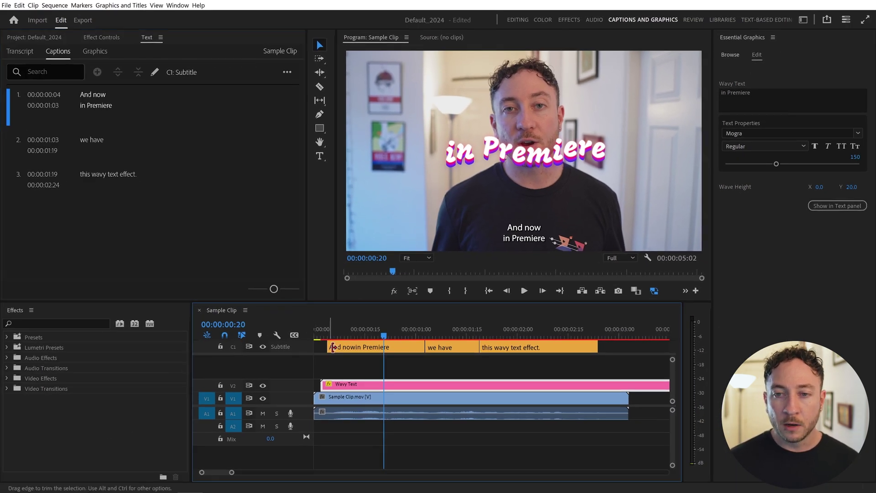
pyautogui.click(333, 347)
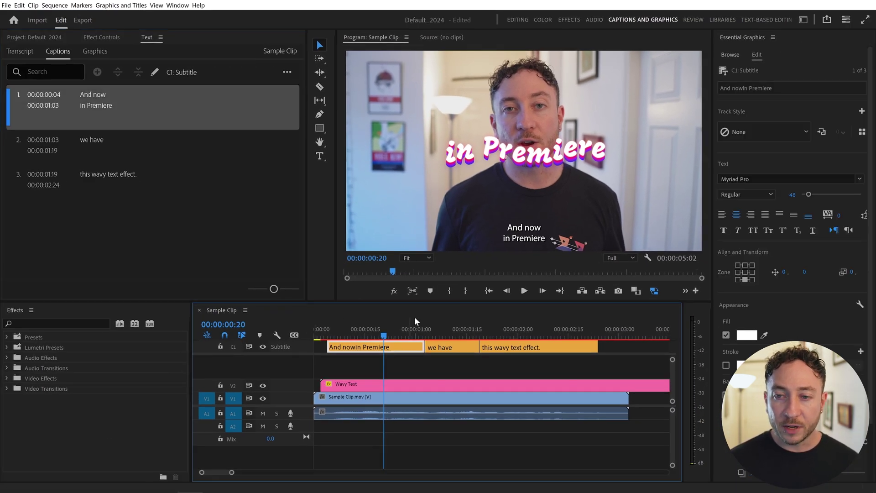
pyautogui.click(397, 385)
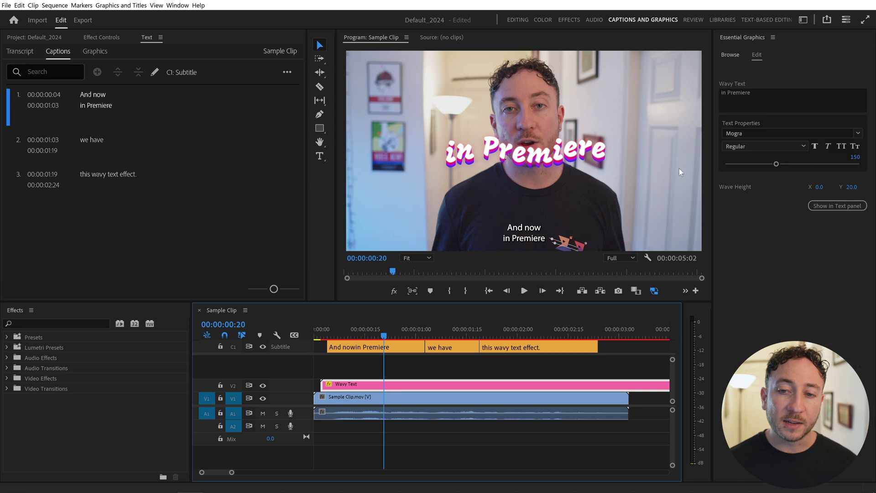
# Replace the wavy title text with 'And now in Premiere', then move it lower and shrink it
pyautogui.tripleClick(755, 102)
pyautogui.hotkey('ctrl', 'v')
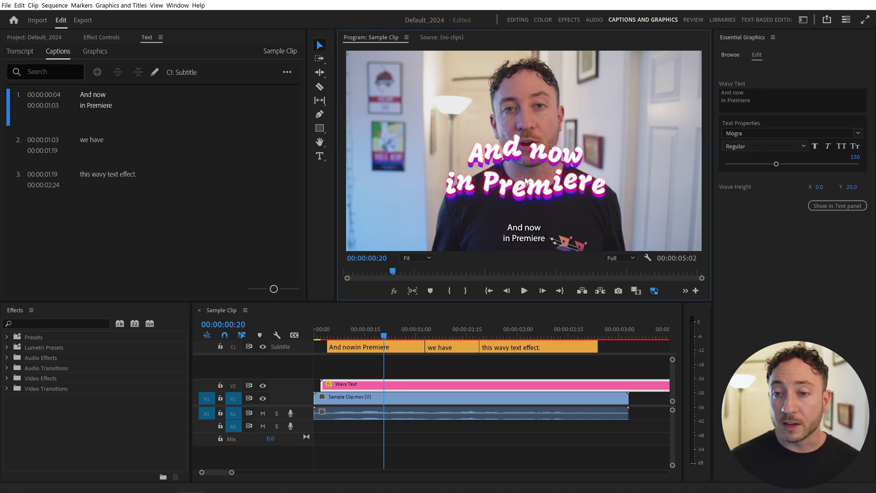
pyautogui.moveTo(529, 181); pyautogui.dragTo(529, 225)
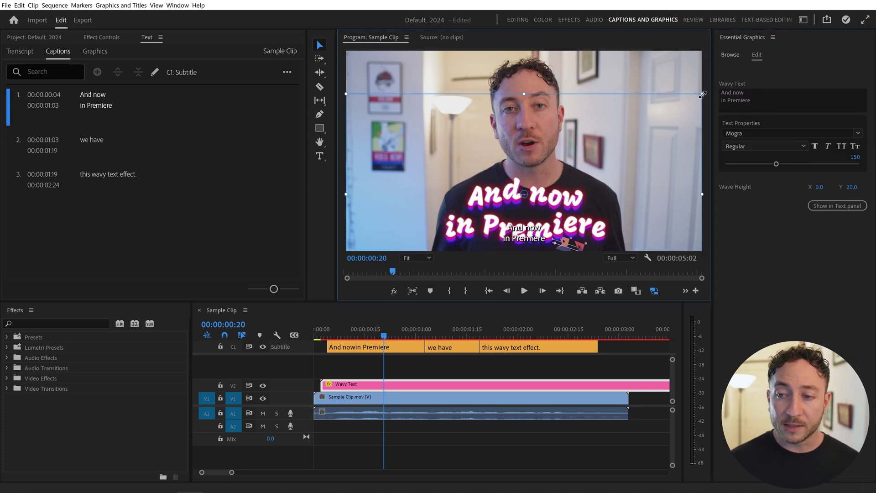
pyautogui.moveTo(703, 94); pyautogui.dragTo(691, 105)
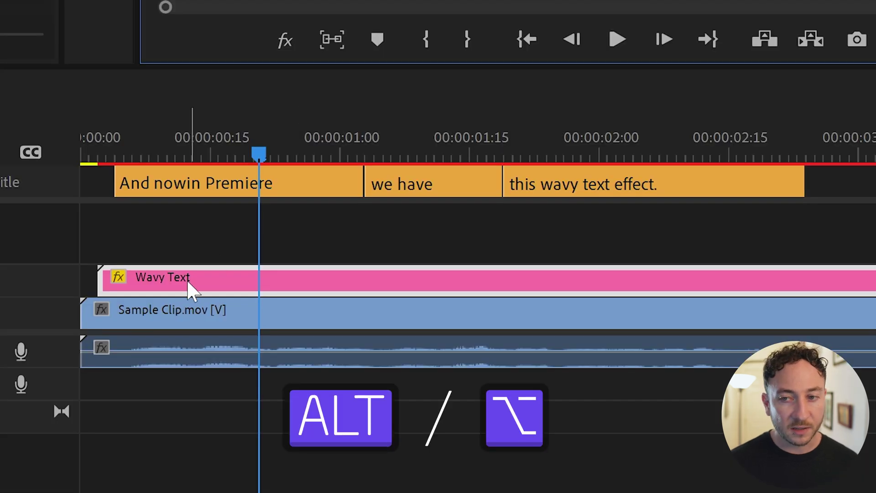
# Duplicate the wavy title to the second caption and change its text to 'we have'
pyautogui.moveTo(187, 279); pyautogui.dragTo(269, 289)
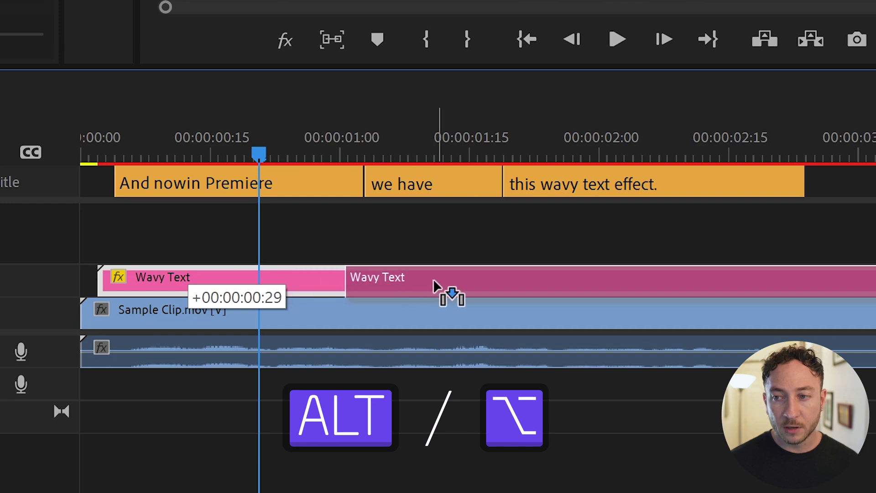
pyautogui.moveTo(434, 278); pyautogui.dragTo(447, 275)
pyautogui.click(314, 154)
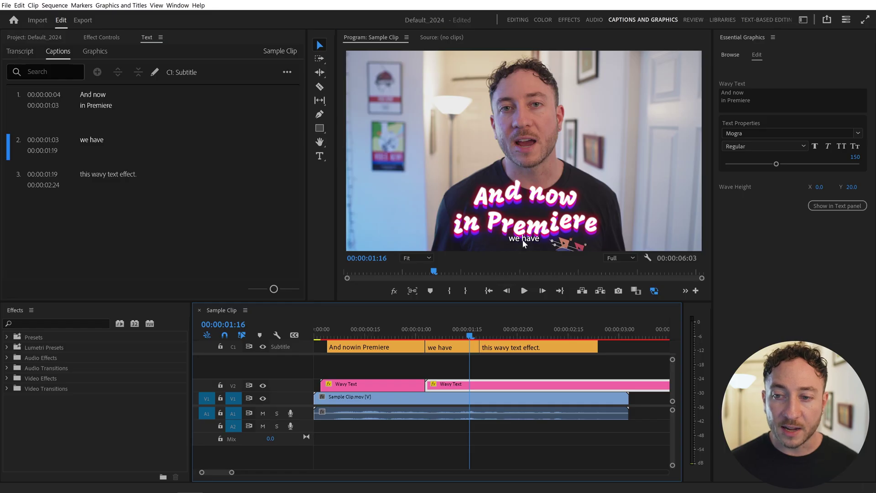
pyautogui.click(523, 240)
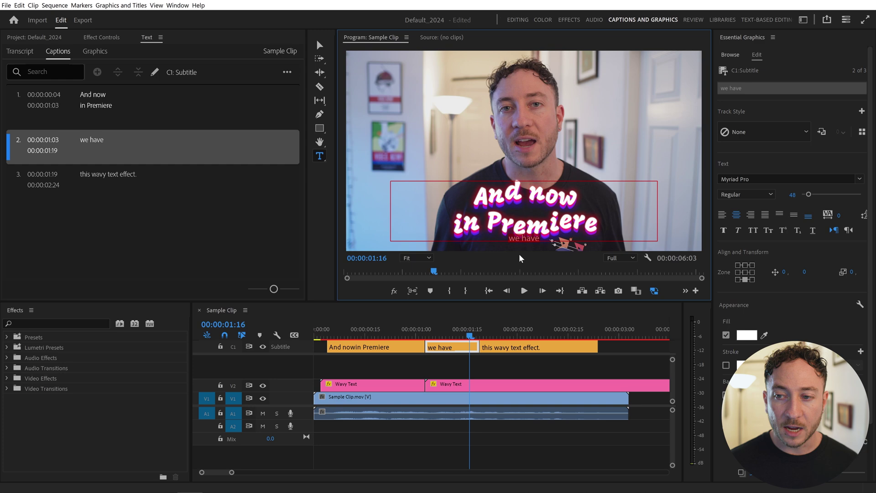
pyautogui.click(473, 387)
pyautogui.tripleClick(758, 94)
pyautogui.write('we have')
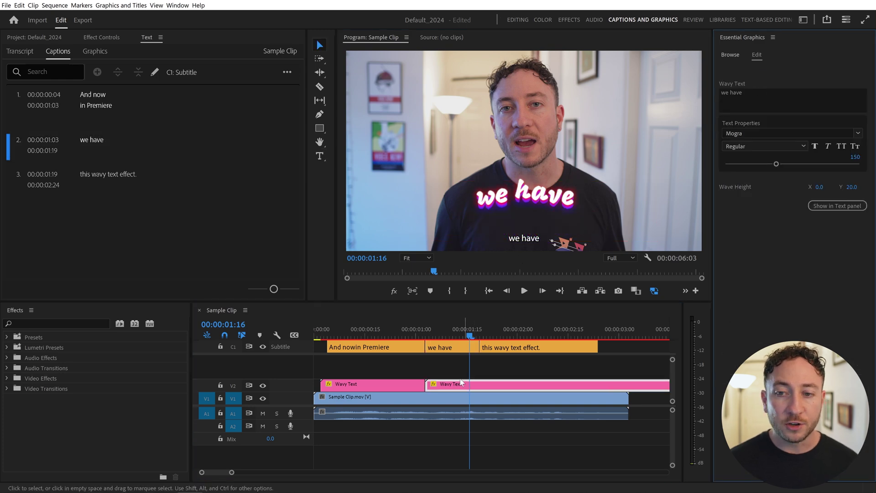
# Duplicate the title to the third caption, break that caption onto two lines, and update the title
pyautogui.moveTo(461, 382); pyautogui.dragTo(496, 385)
pyautogui.click(539, 339)
pyautogui.click(530, 242)
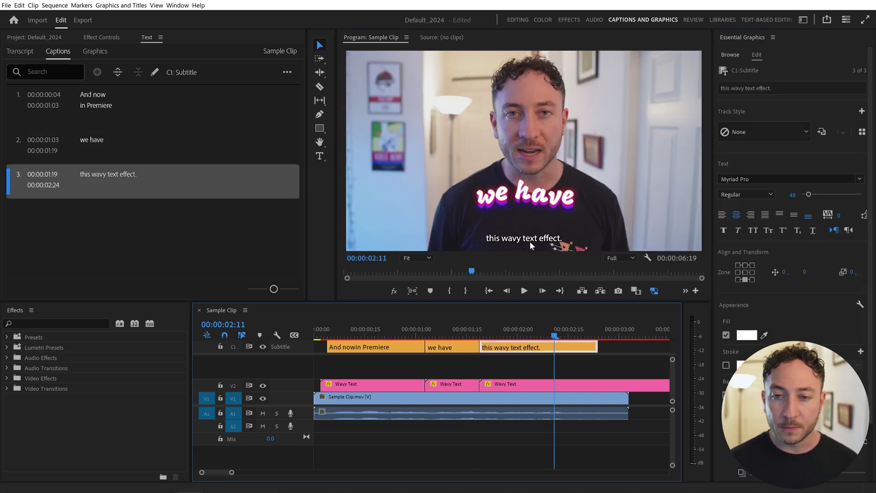
pyautogui.doubleClick(530, 242)
pyautogui.press('Return')
pyautogui.click(664, 179)
pyautogui.click(735, 100)
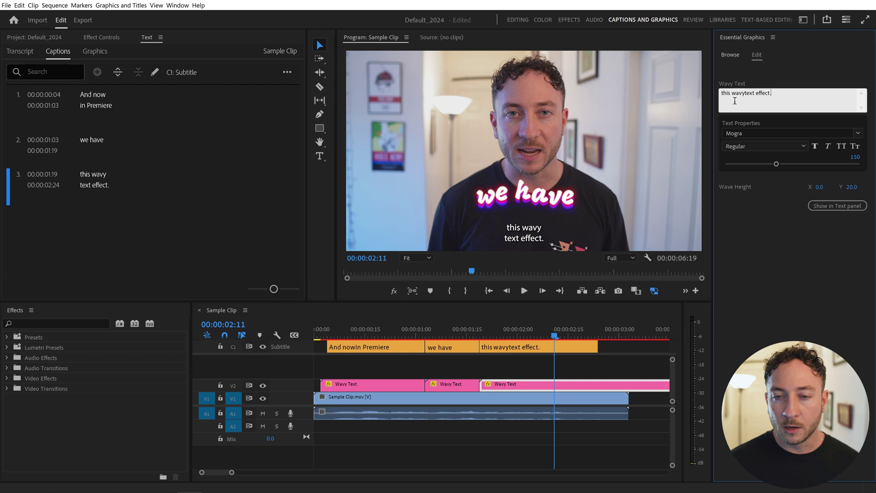
pyautogui.click(764, 86)
# Hide the subtitle track, cut the title off where Sample Clip ends, and return to the start
pyautogui.click(263, 347)
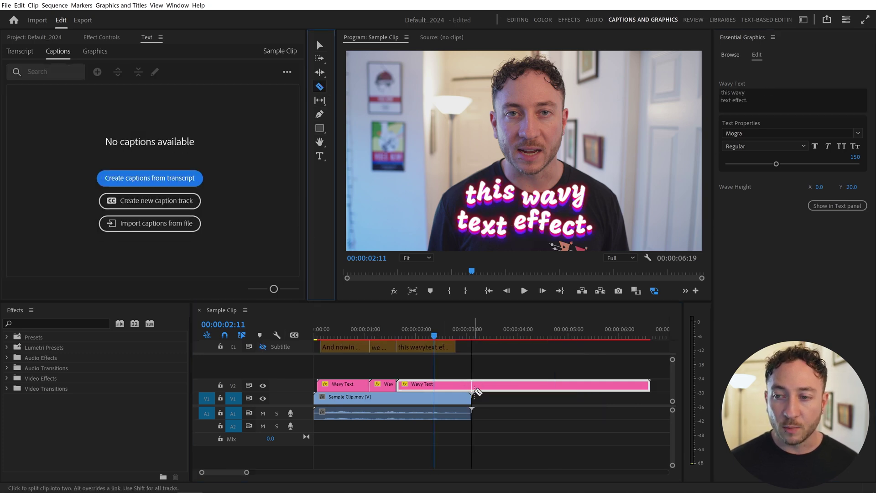
pyautogui.click(471, 386)
pyautogui.press('v')
pyautogui.click(483, 386)
pyautogui.press('Delete')
pyautogui.press('\\')
pyautogui.press('Home')
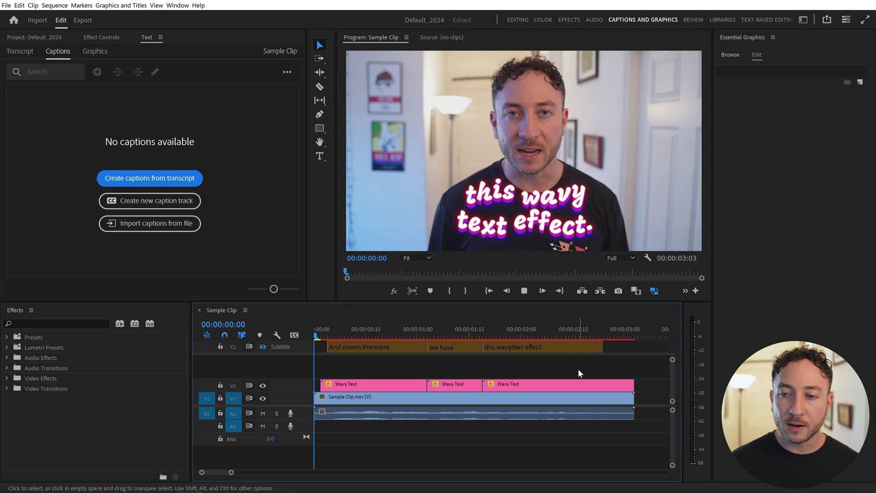
# Play the sequence to preview the wavy subtitles
pyautogui.press('space')
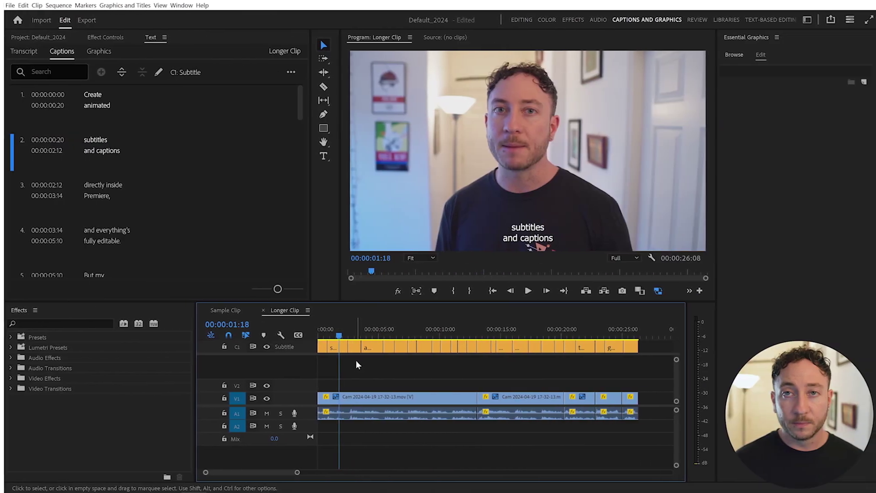
# Scrub through the Longer Clip captions and bring up the Captions panel's extra options
pyautogui.click(419, 337)
pyautogui.moveTo(425, 338)
pyautogui.mouseDown()
pyautogui.moveTo(618, 336)
pyautogui.moveTo(351, 334)
pyautogui.moveTo(360, 331)
pyautogui.mouseUp()
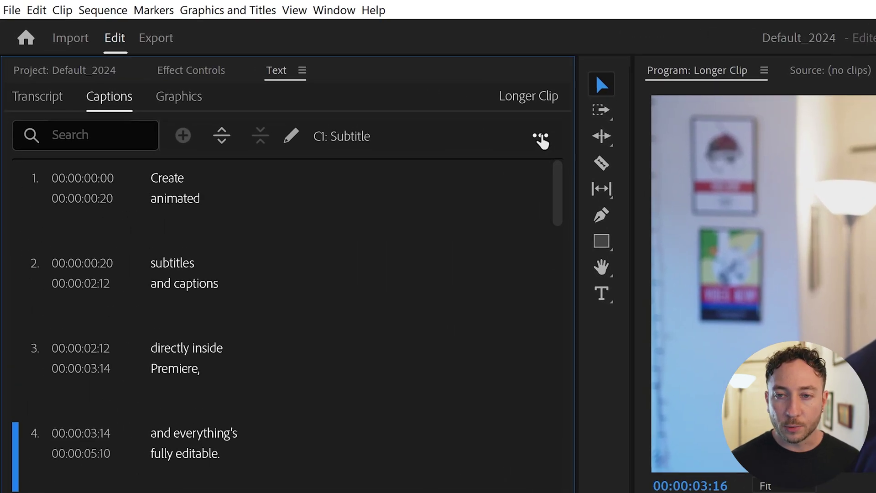
pyautogui.click(541, 137)
pyautogui.moveTo(434, 234)
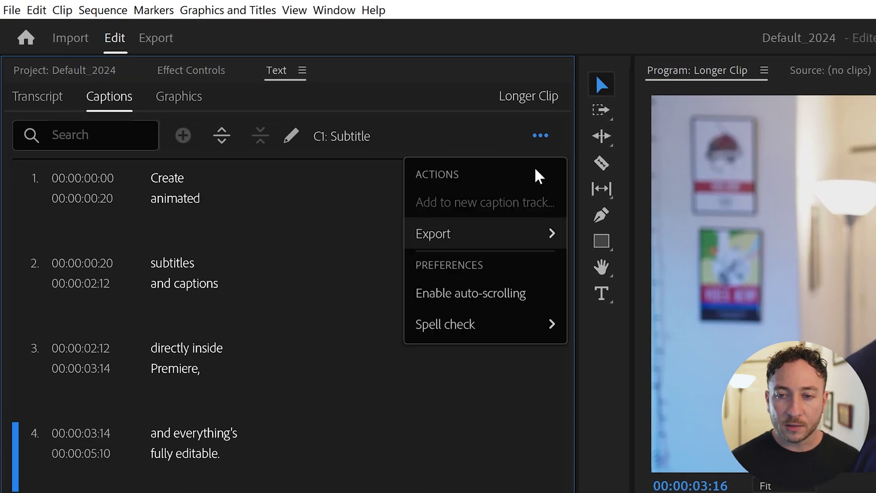
# Export the captions as Longer Clip.srt to the Desktop and launch the Captioneer extension
pyautogui.click(390, 296)
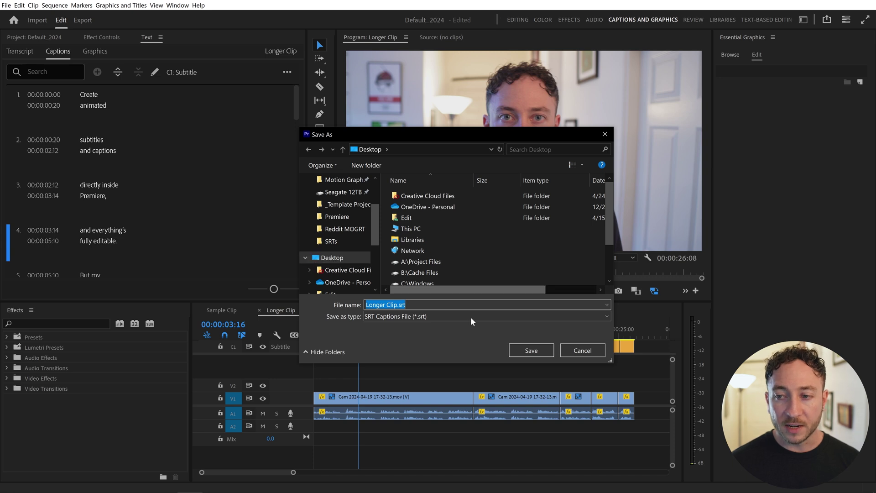
pyautogui.click(532, 351)
pyautogui.click(177, 5)
pyautogui.moveTo(190, 34)
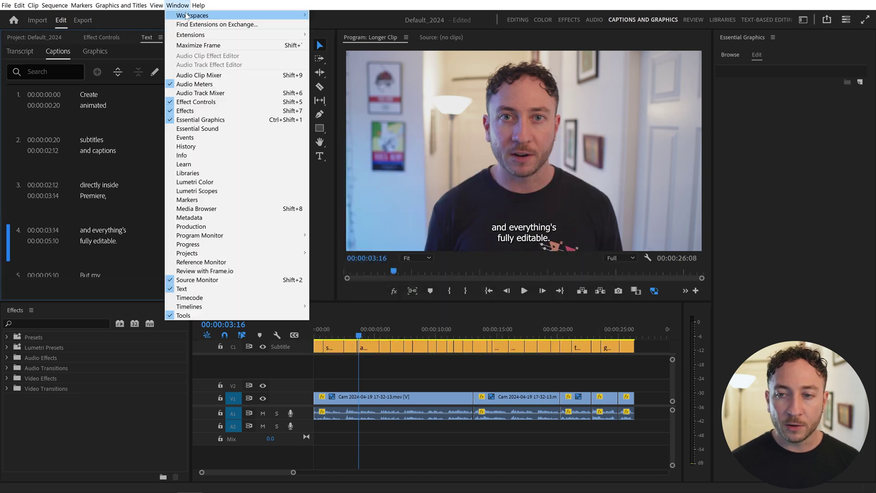
pyautogui.click(353, 70)
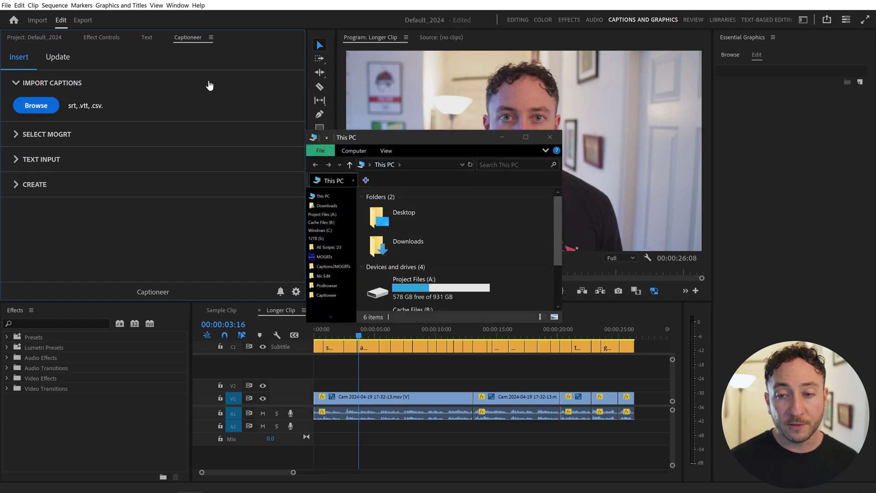
# Load Longer Clip.srt from the Desktop into Captioneer and choose the Wavy Text template
pyautogui.doubleClick(424, 222)
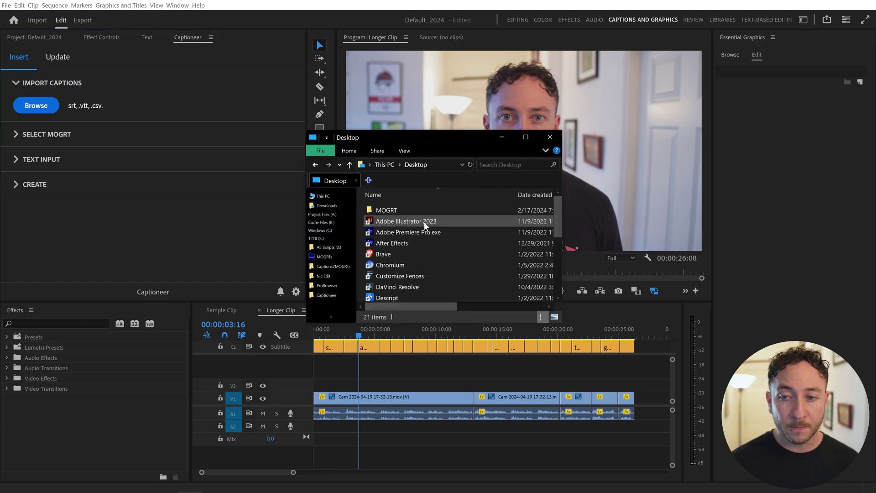
pyautogui.scroll(-3, 423, 222)
pyautogui.scroll(-2, 423, 222)
pyautogui.click(424, 253)
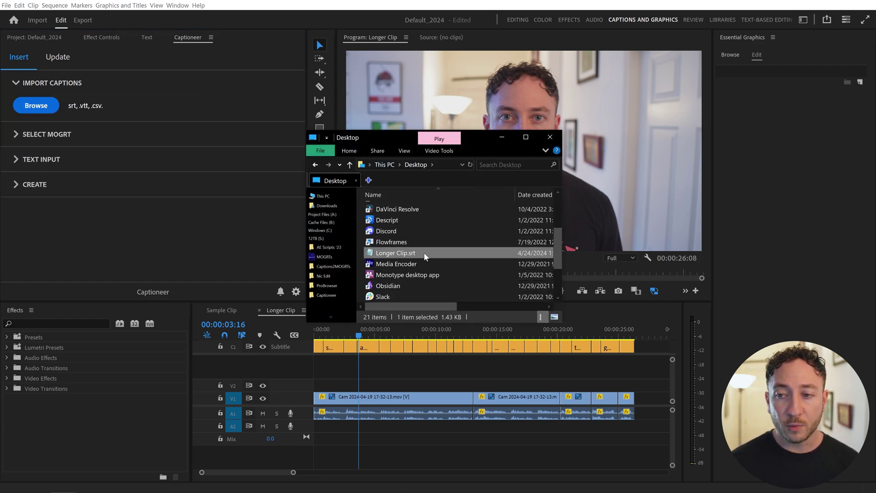
pyautogui.moveTo(354, 214)
pyautogui.mouseDown()
pyautogui.moveTo(225, 133)
pyautogui.moveTo(197, 145)
pyautogui.mouseUp()
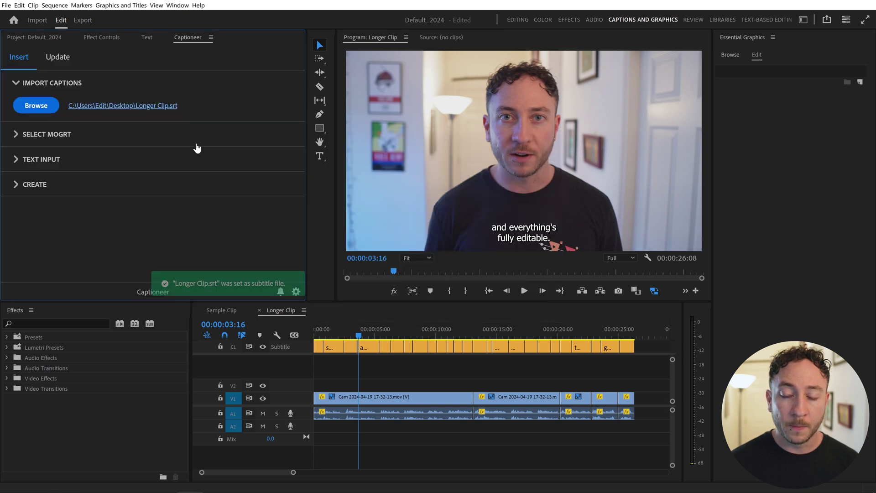
pyautogui.click(152, 137)
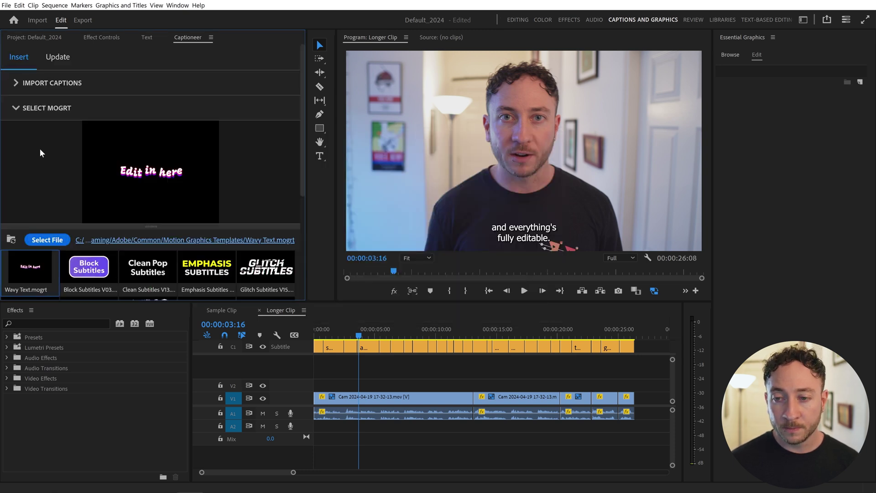
pyautogui.click(20, 111)
pyautogui.click(58, 161)
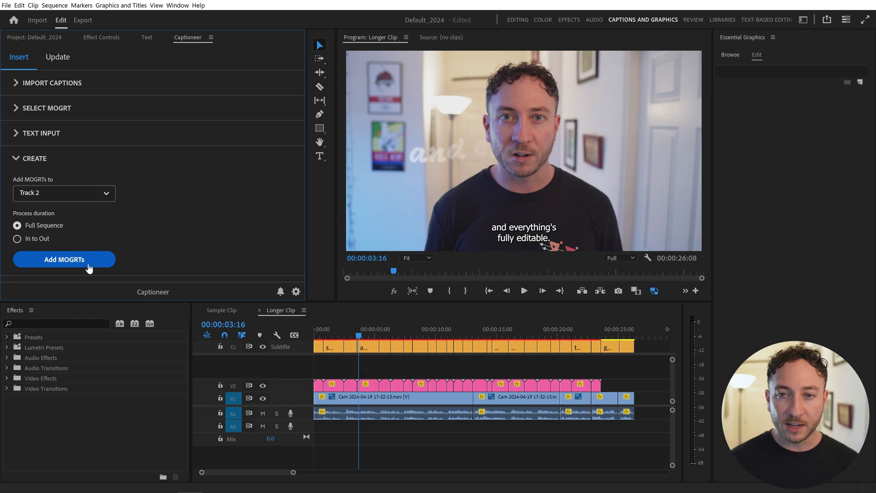
# Hide the C1 caption track and drag the wavy subtitle lower in the frame
pyautogui.moveTo(344, 331)
pyautogui.mouseDown()
pyautogui.moveTo(340, 340)
pyautogui.moveTo(625, 347)
pyautogui.moveTo(432, 342)
pyautogui.mouseUp()
pyautogui.click(262, 347)
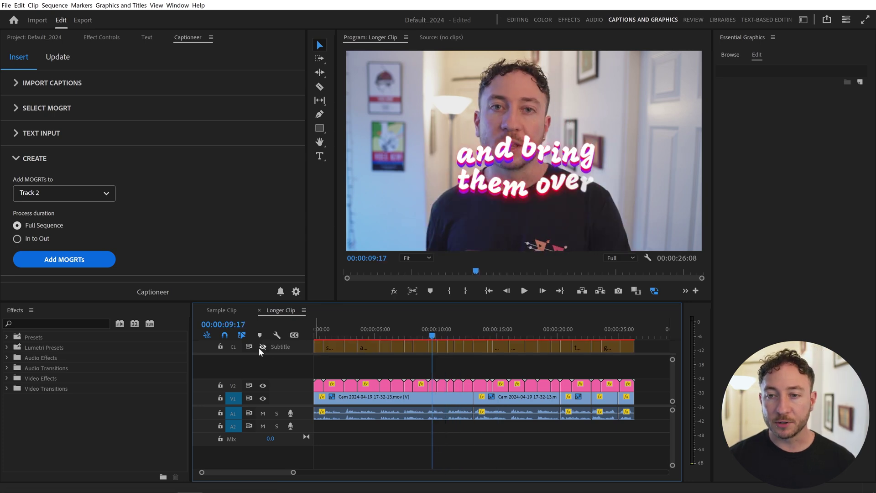
pyautogui.click(528, 188)
pyautogui.moveTo(531, 227); pyautogui.dragTo(534, 233)
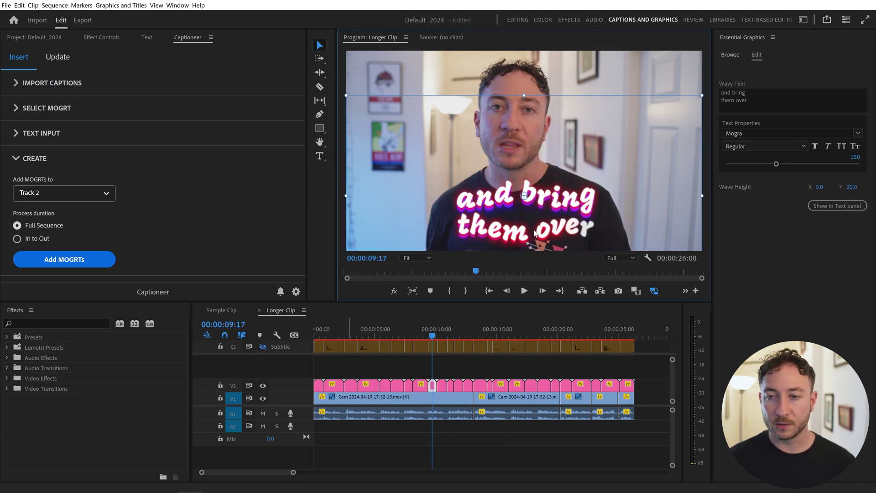
# Paste the lowered position onto all wavy subtitle clips on V2 via Paste Attributes
pyautogui.click(434, 387)
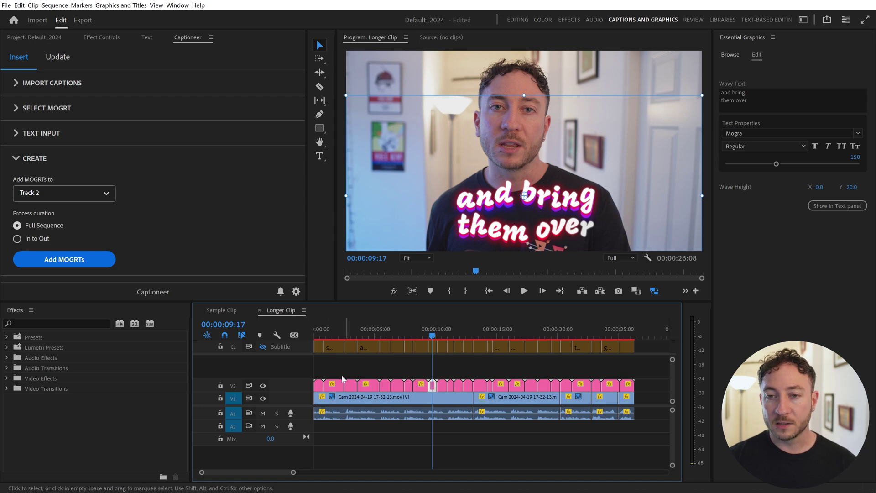
pyautogui.moveTo(318, 373); pyautogui.dragTo(579, 384)
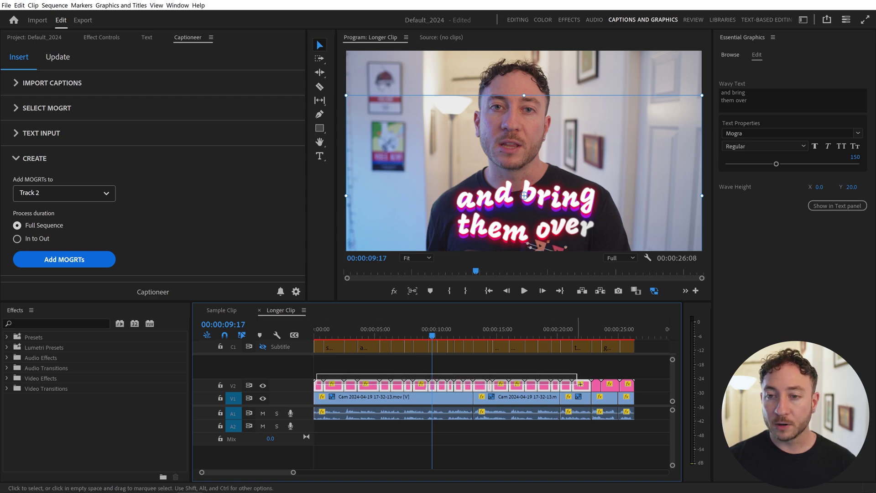
pyautogui.rightClick(628, 387)
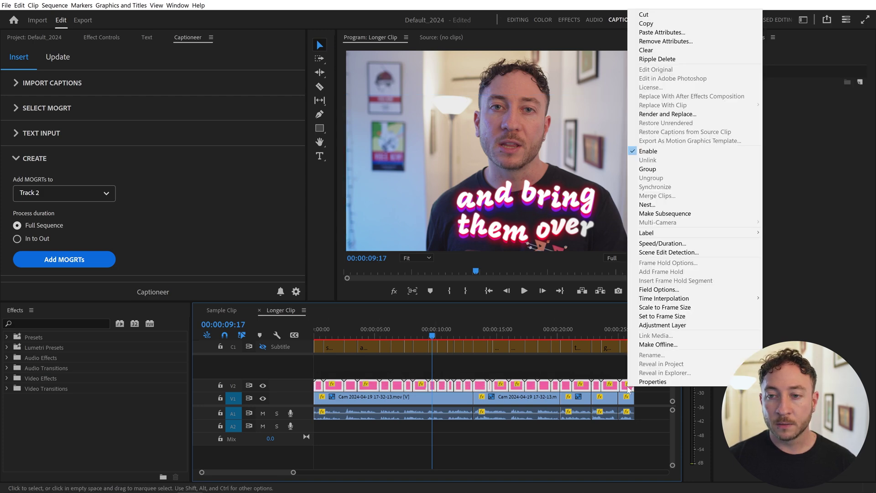
pyautogui.click(687, 35)
pyautogui.click(461, 415)
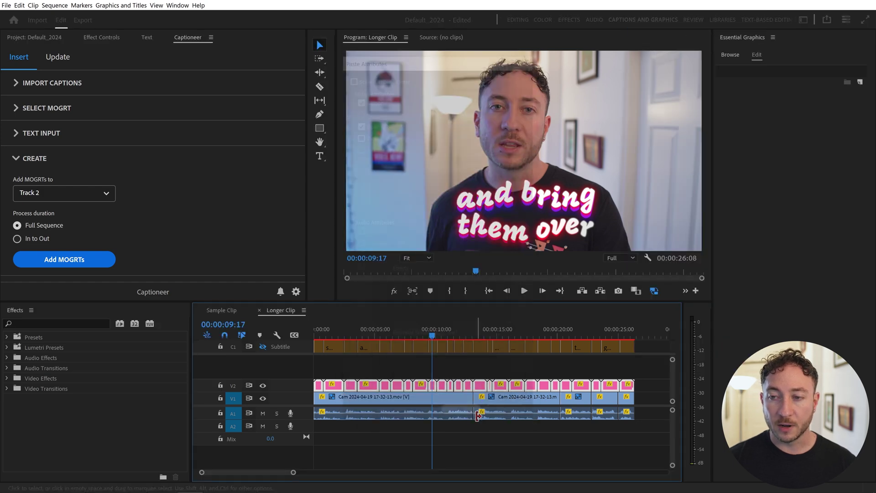
pyautogui.moveTo(436, 333); pyautogui.dragTo(586, 345)
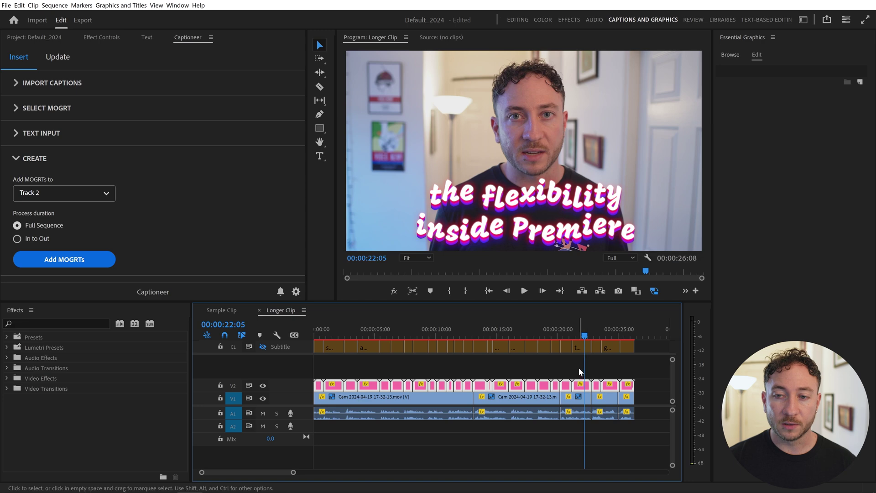
# Style one subtitle with Forma DJR Micro Black Italic, size 135 and wave height -14
pyautogui.click(579, 384)
pyautogui.click(717, 187)
pyautogui.write('form')
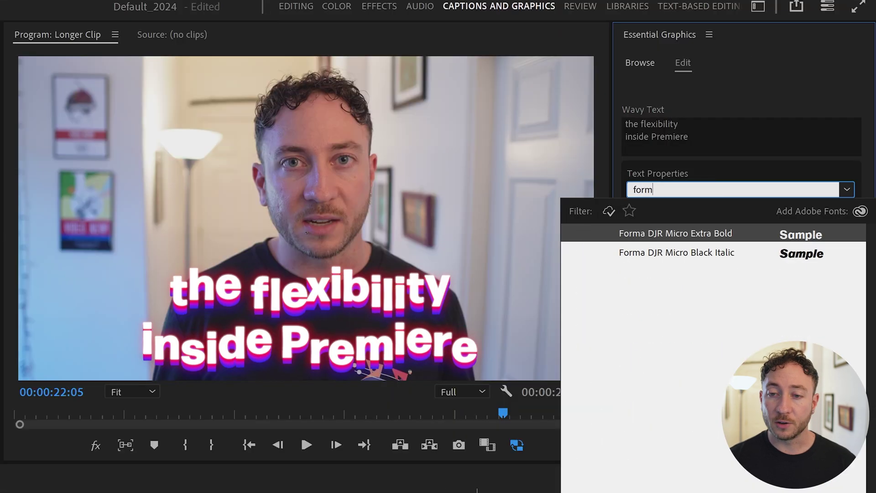
pyautogui.click(712, 252)
pyautogui.moveTo(715, 240); pyautogui.dragTo(705, 241)
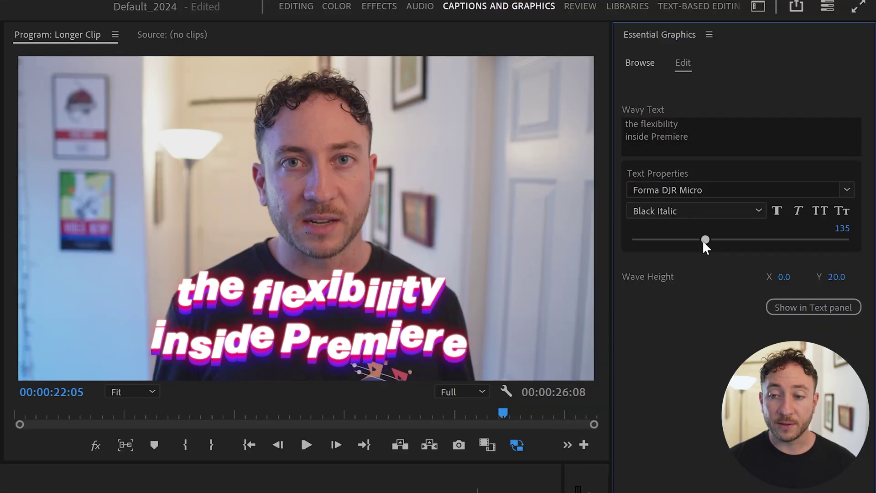
pyautogui.moveTo(829, 276); pyautogui.dragTo(817, 277)
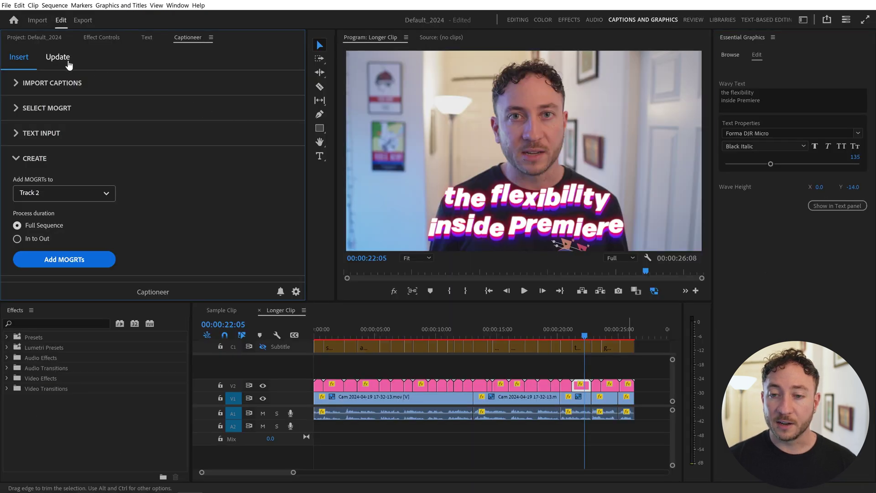
# Copy these settings in Captioneer's Update tab and paste them onto all 25 subtitle clips
pyautogui.click(58, 57)
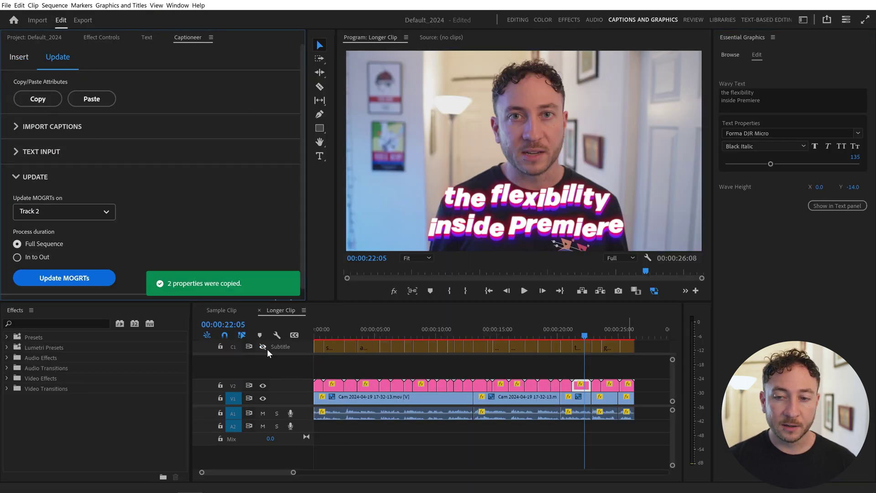
pyautogui.press('a')
pyautogui.click(318, 387)
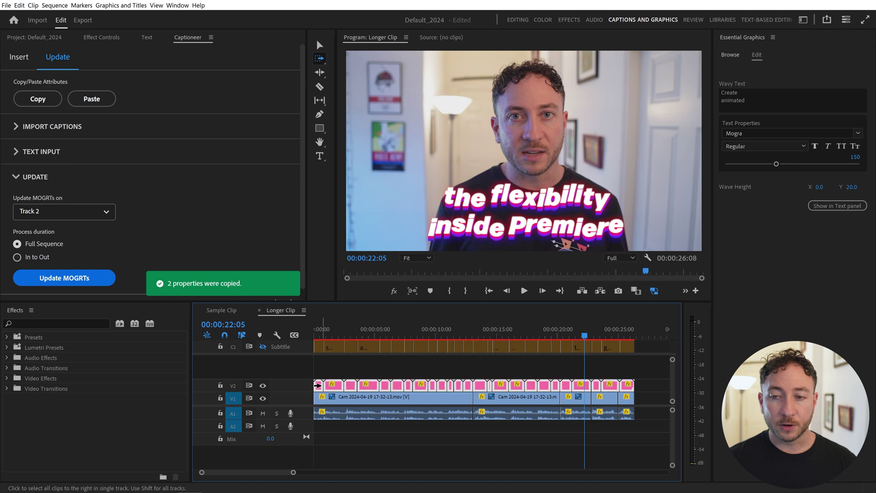
pyautogui.press('v')
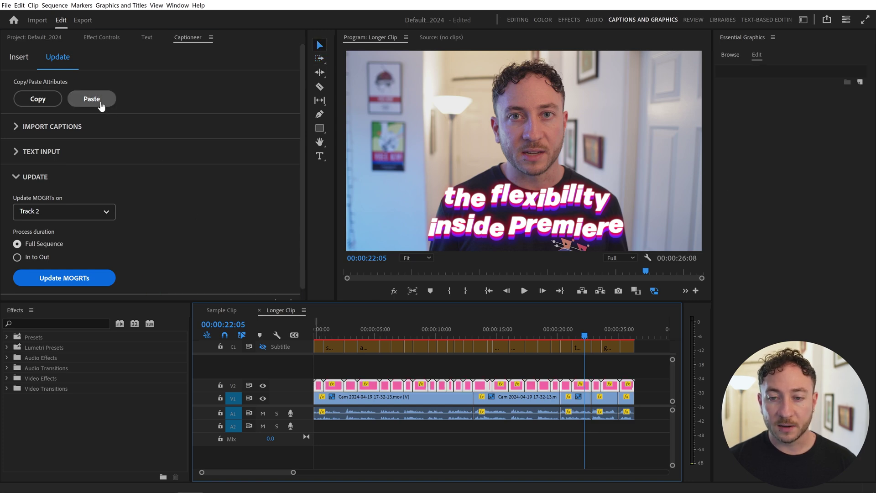
pyautogui.click(102, 106)
pyautogui.moveTo(582, 332)
pyautogui.mouseDown()
pyautogui.moveTo(455, 319)
pyautogui.moveTo(332, 332)
pyautogui.mouseUp()
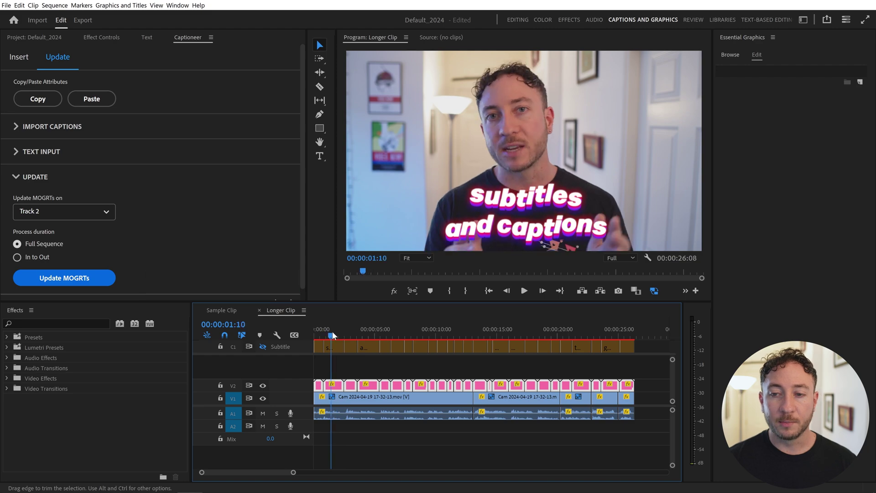
pyautogui.click(333, 386)
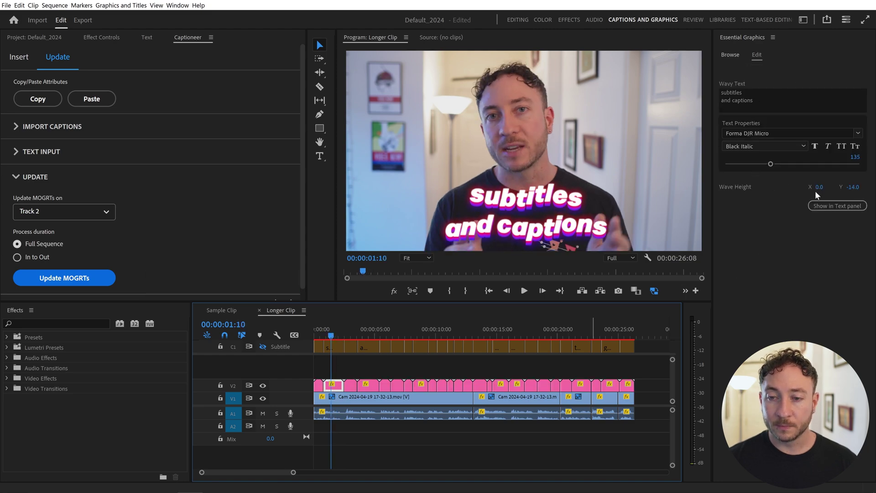